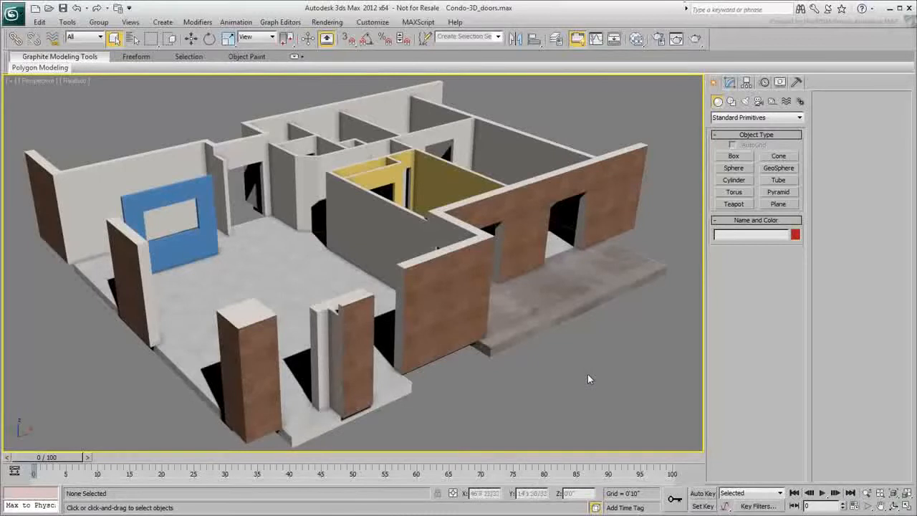
# Step: Frame the empty entrance doorway beyond the living area and display the model with edged faces
pyautogui.keyDown('alt'); pyautogui.moveTo(397, 322); pyautogui.dragTo(381, 320, button='middle'); pyautogui.keyUp('alt')
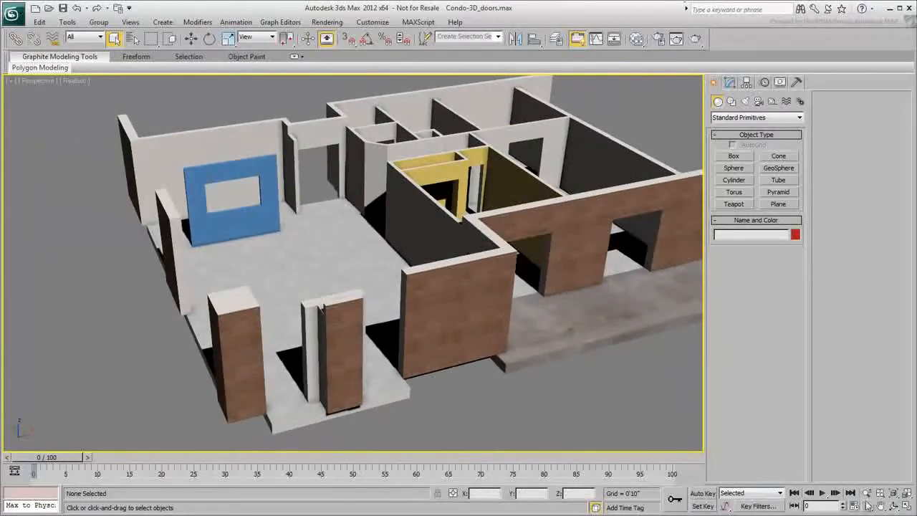
pyautogui.scroll(-3, 236, 211)
pyautogui.keyDown('alt'); pyautogui.moveTo(236, 211); pyautogui.dragTo(286, 236, button='middle'); pyautogui.keyUp('alt')
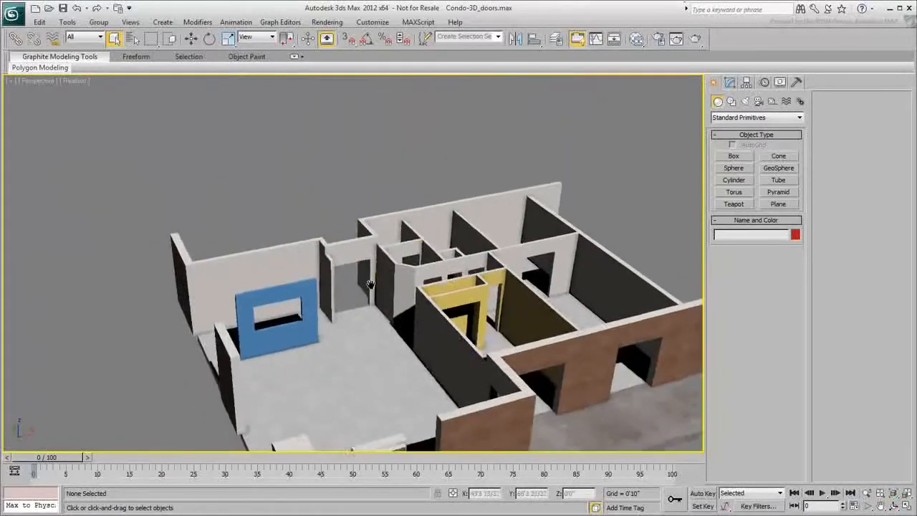
pyautogui.scroll(5, 352, 282)
pyautogui.keyDown('alt'); pyautogui.moveTo(352, 282); pyautogui.dragTo(276, 334, button='middle'); pyautogui.keyUp('alt')
pyautogui.press('F4')
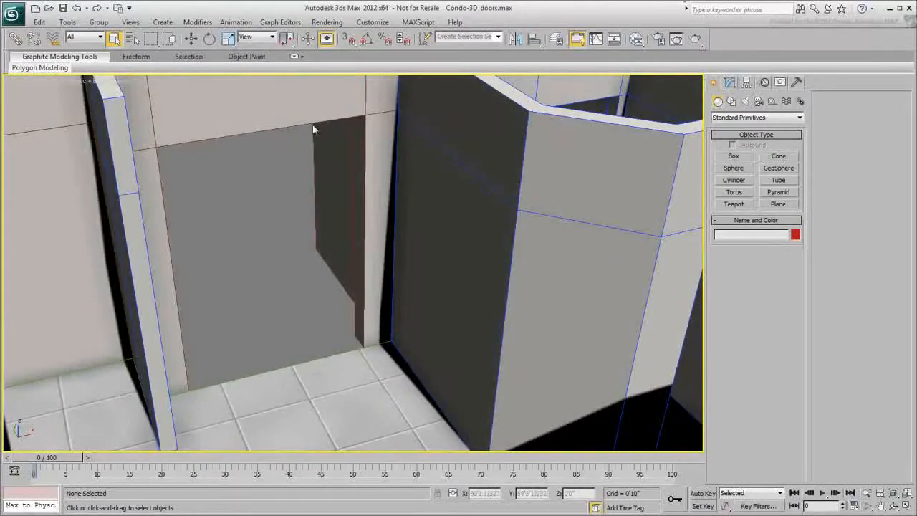
# Step: Turn on 3D snapping and set it to snap to Endpoint instead of Grid Points
pyautogui.press('s')
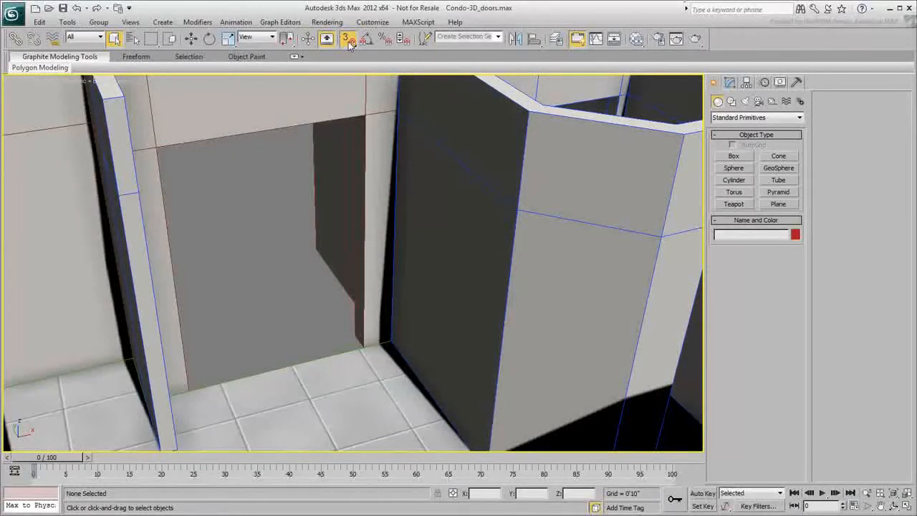
pyautogui.rightClick(348, 41)
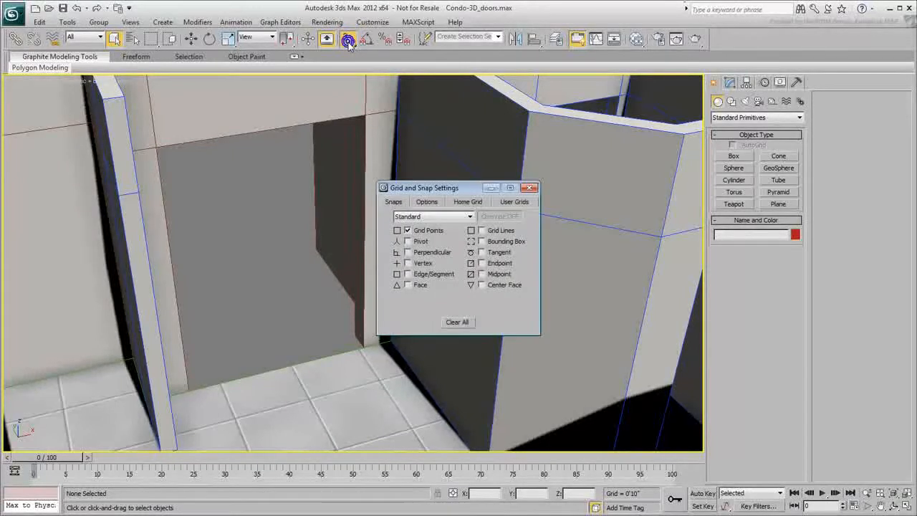
pyautogui.click(408, 231)
pyautogui.click(481, 263)
pyautogui.click(529, 187)
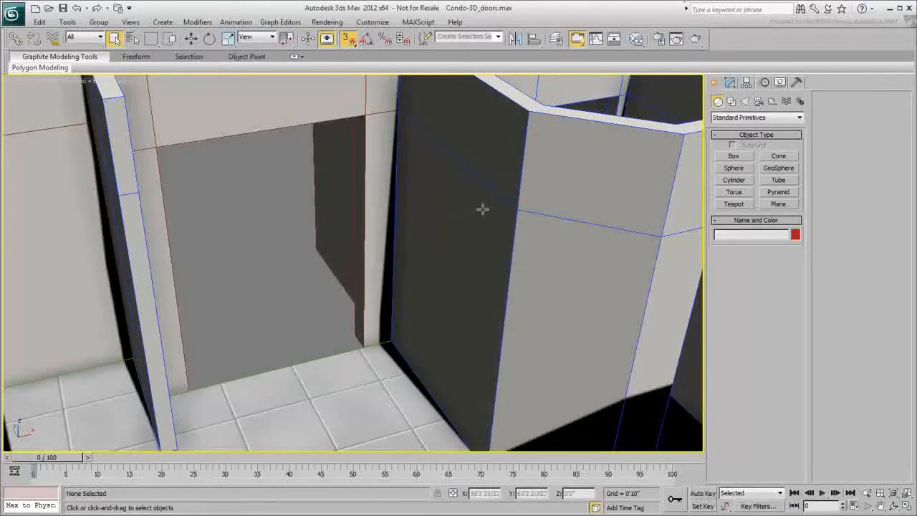
# Step: Create a pivot door filling the entrance doorway, 5'0" wide, 0'7 27/32" deep and 7'0" high
pyautogui.click(738, 118)
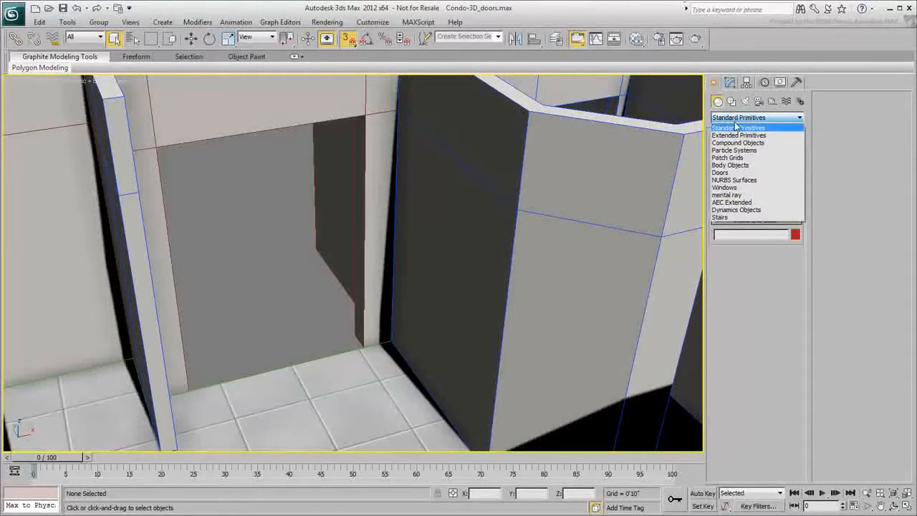
pyautogui.click(724, 173)
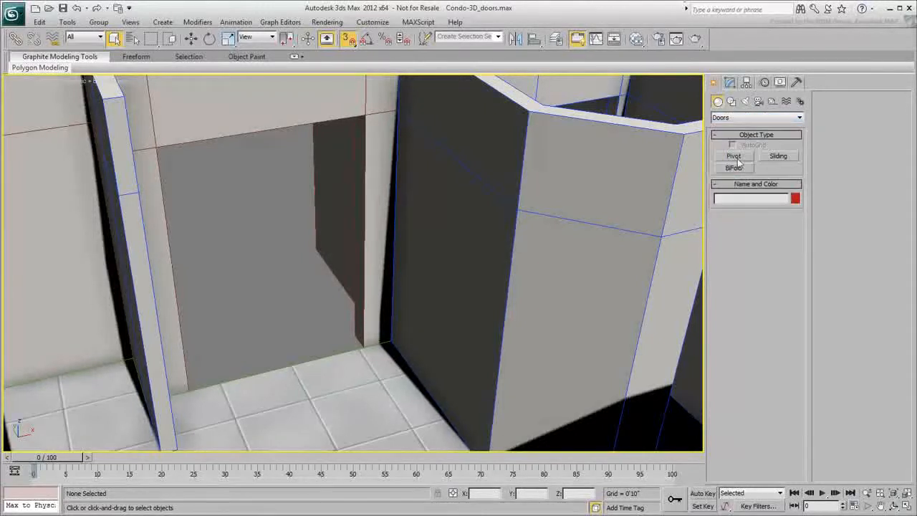
pyautogui.click(735, 157)
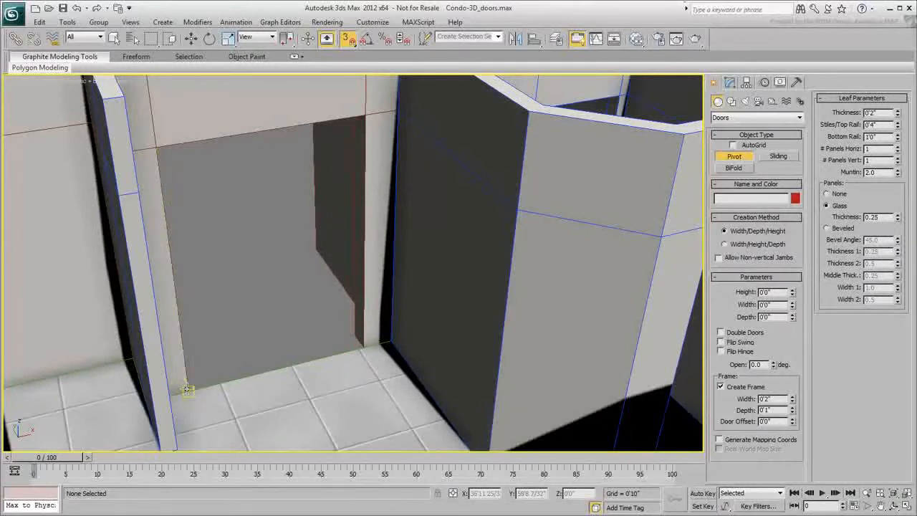
pyautogui.moveTo(185, 391); pyautogui.dragTo(365, 346)
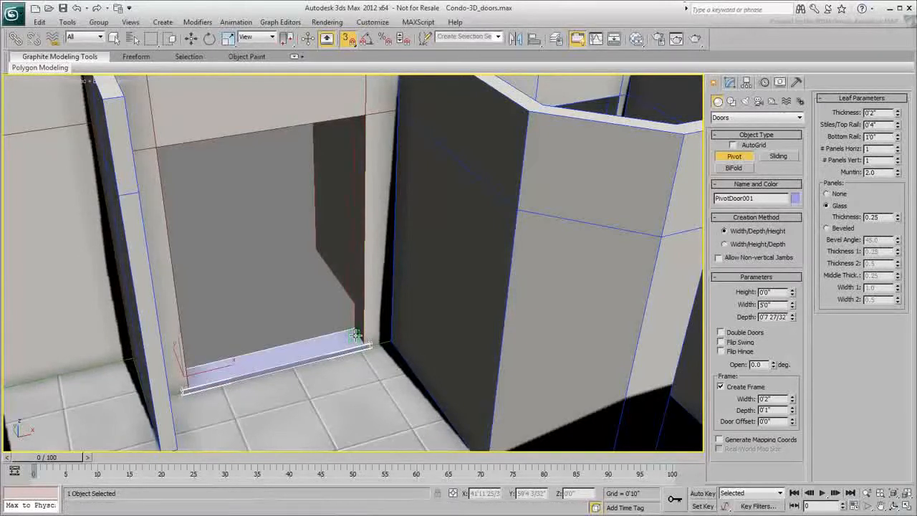
pyautogui.click(355, 334)
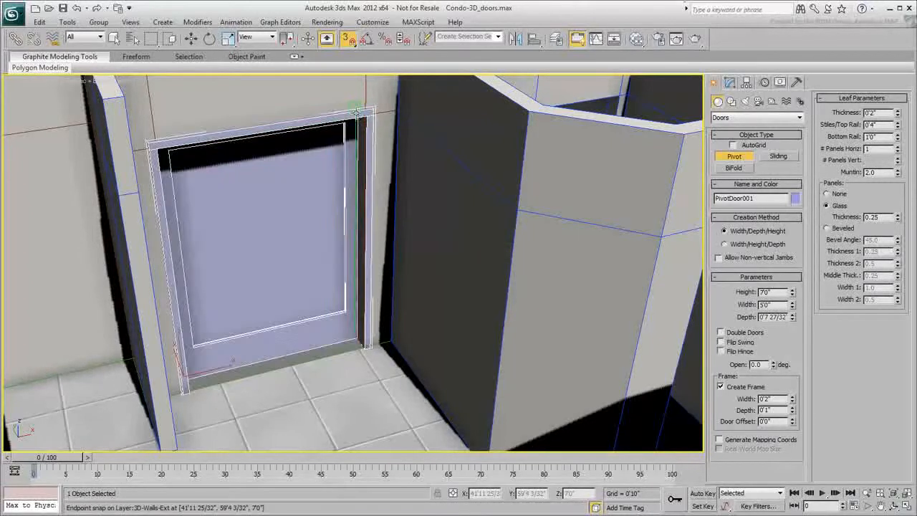
pyautogui.click(356, 110)
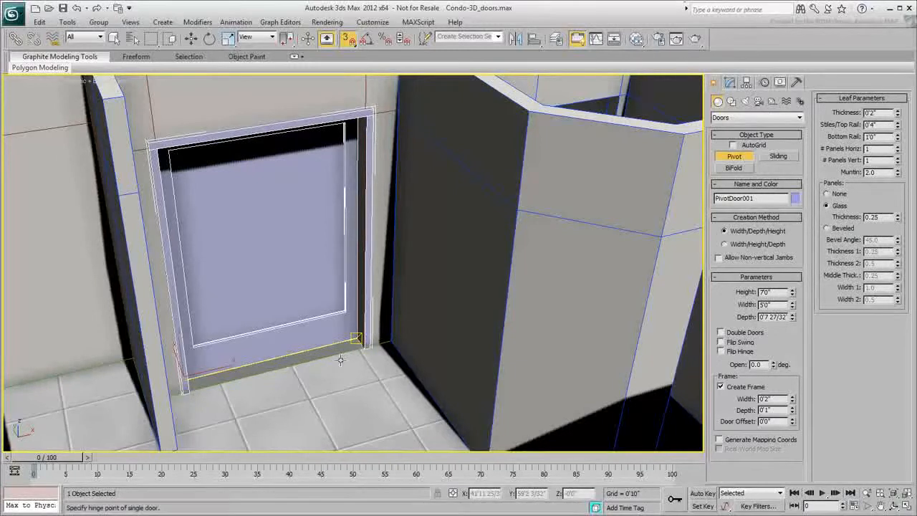
# Step: Make the entrance door a double door with Flip Swing on, opened 30.5 degrees
pyautogui.click(731, 83)
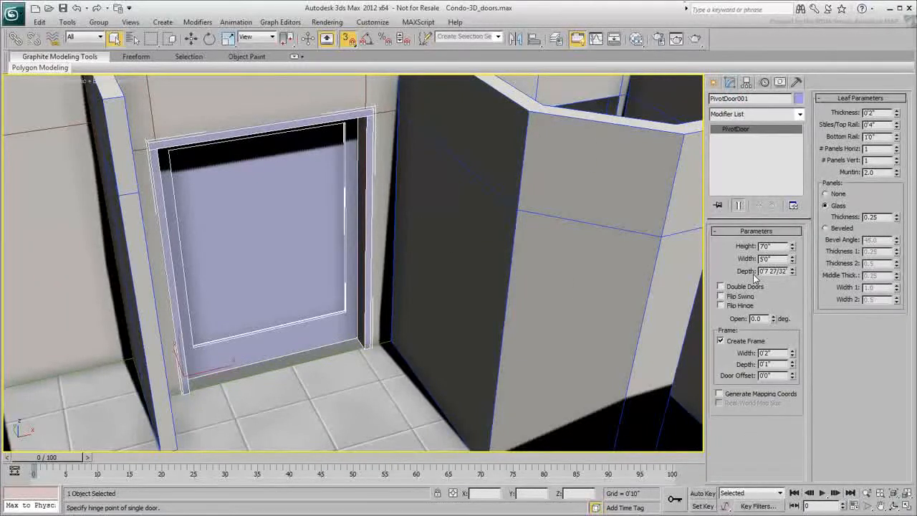
pyautogui.moveTo(773, 320); pyautogui.dragTo(771, 287)
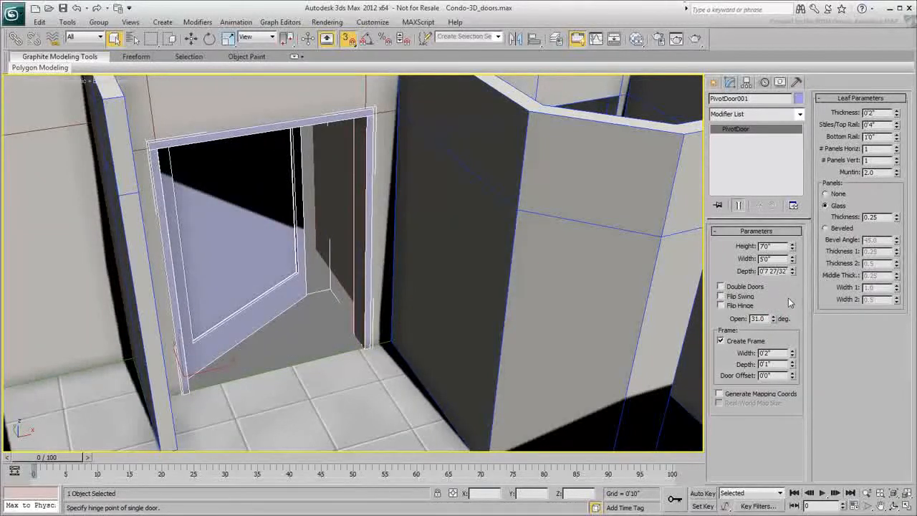
pyautogui.click(724, 295)
pyautogui.click(721, 305)
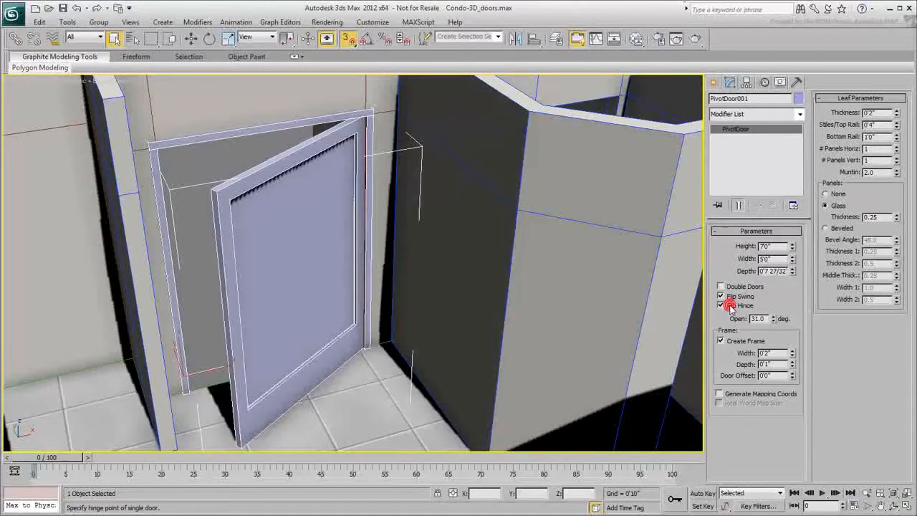
pyautogui.click(731, 306)
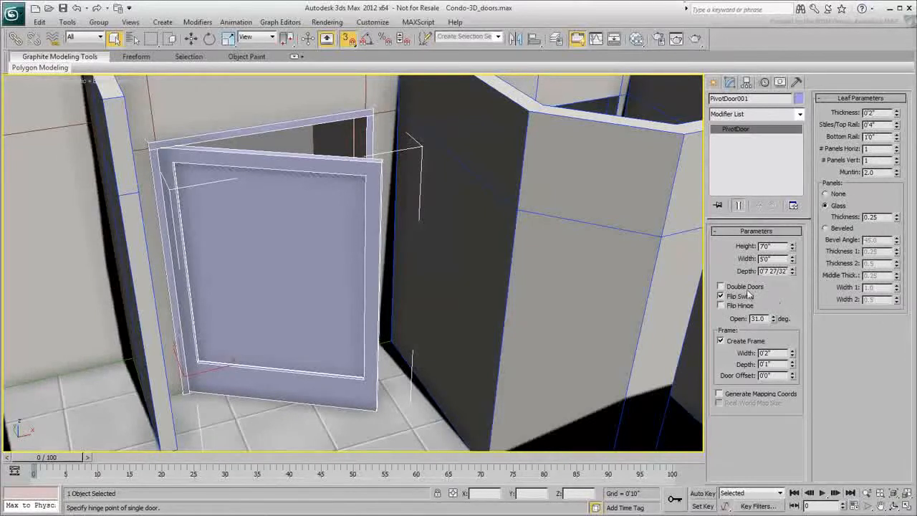
pyautogui.click(742, 287)
pyautogui.moveTo(773, 320)
pyautogui.mouseDown()
pyautogui.moveTo(772, 286)
pyautogui.moveTo(773, 335)
pyautogui.moveTo(773, 318)
pyautogui.mouseUp()
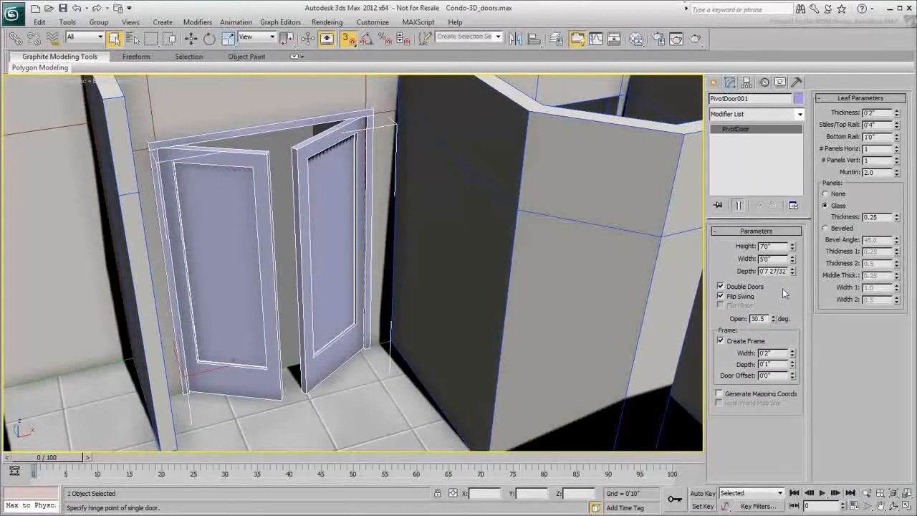
# Step: Display the Layers toolbar and review the scene's existing layers
pyautogui.rightClick(747, 39)
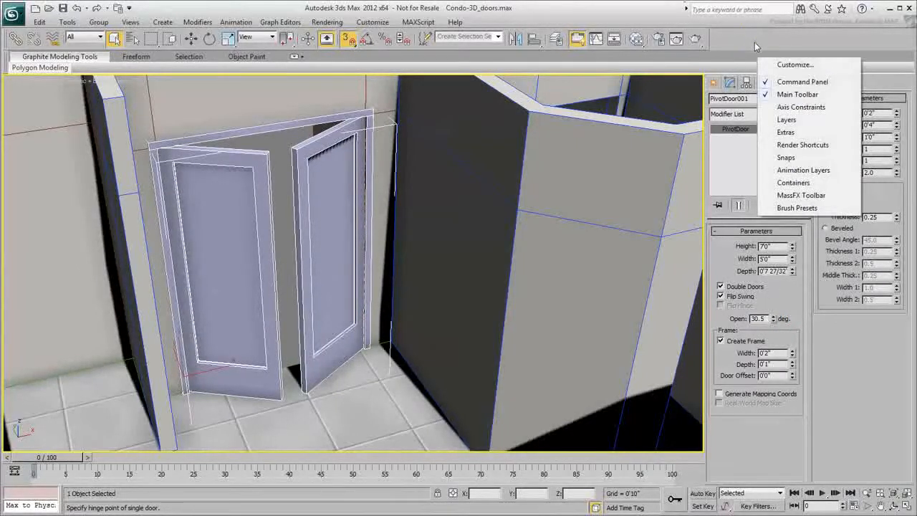
pyautogui.click(781, 120)
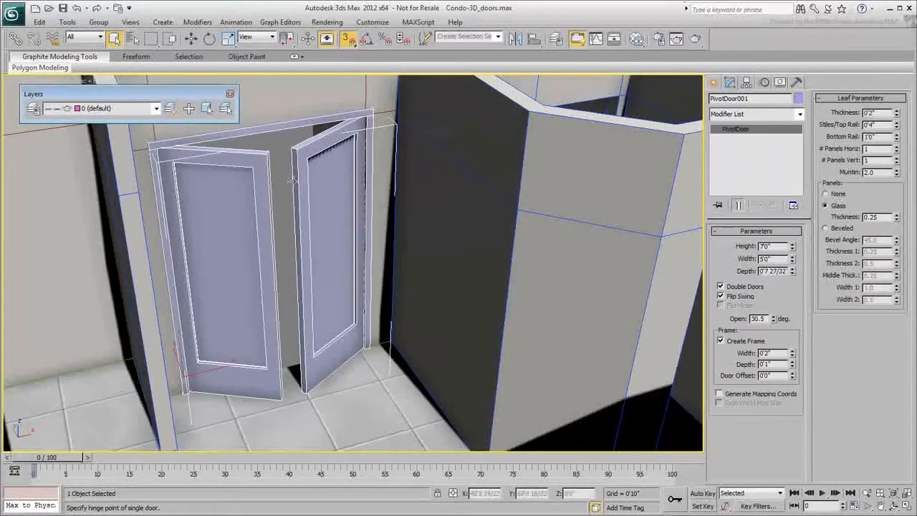
pyautogui.click(156, 111)
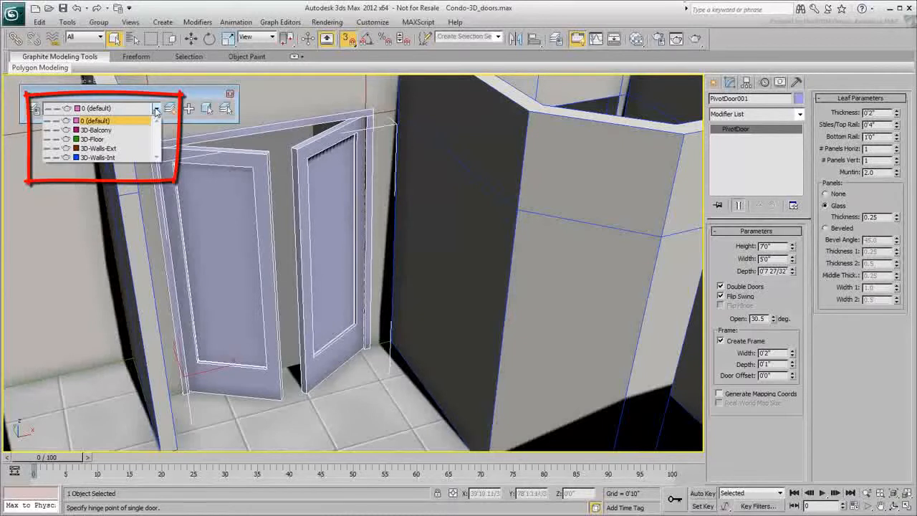
pyautogui.click(156, 111)
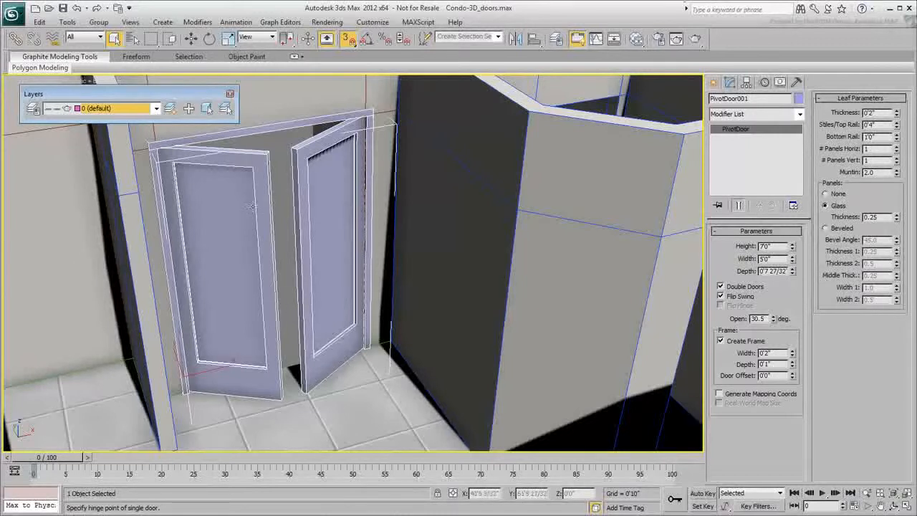
# Step: Create a layer named 3D-Doors, move the selected entrance door onto it and deselect the door
pyautogui.click(170, 108)
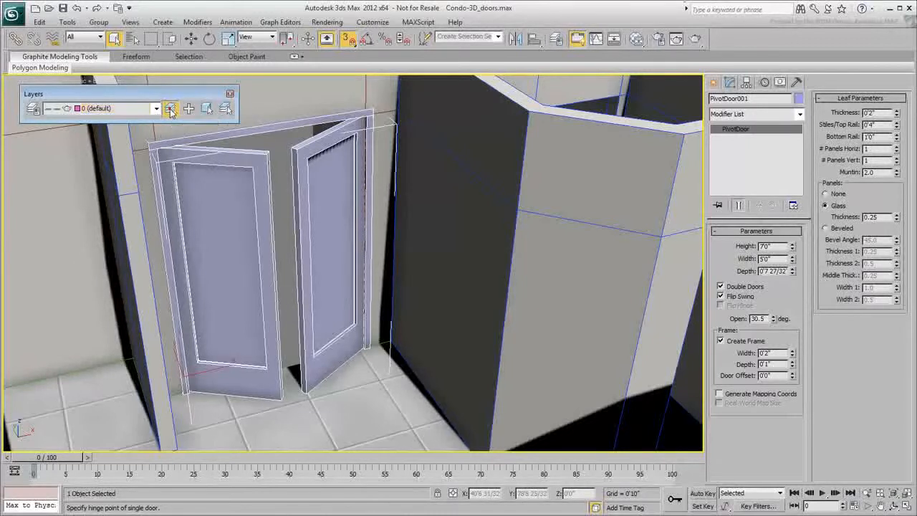
pyautogui.doubleClick(469, 250)
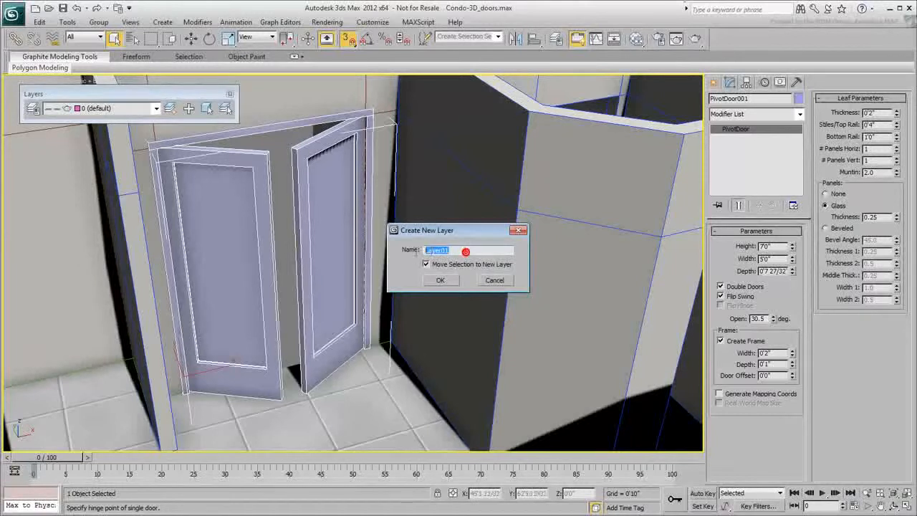
pyautogui.write('3D-Doors')
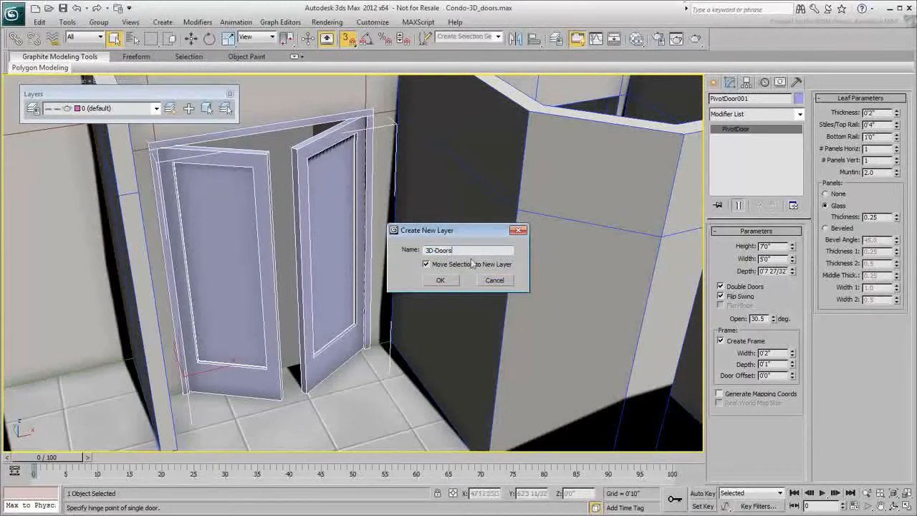
pyautogui.click(440, 280)
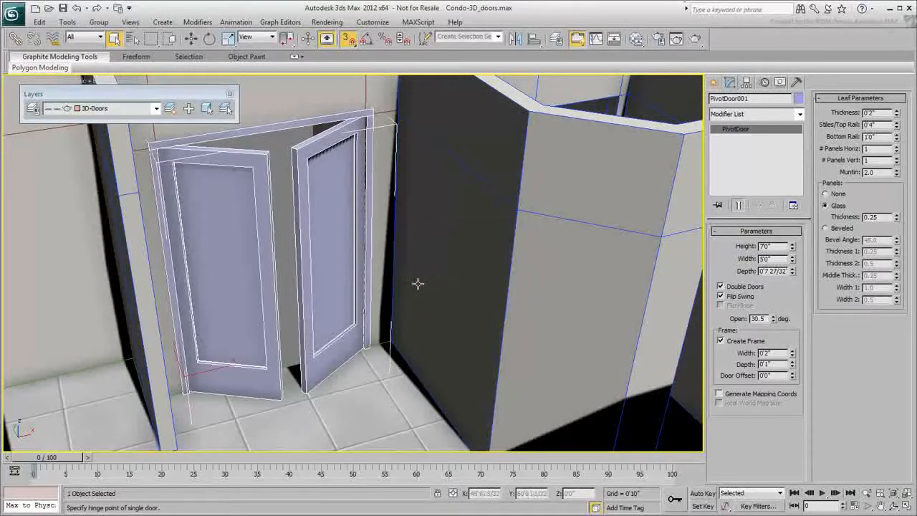
pyautogui.click(283, 277)
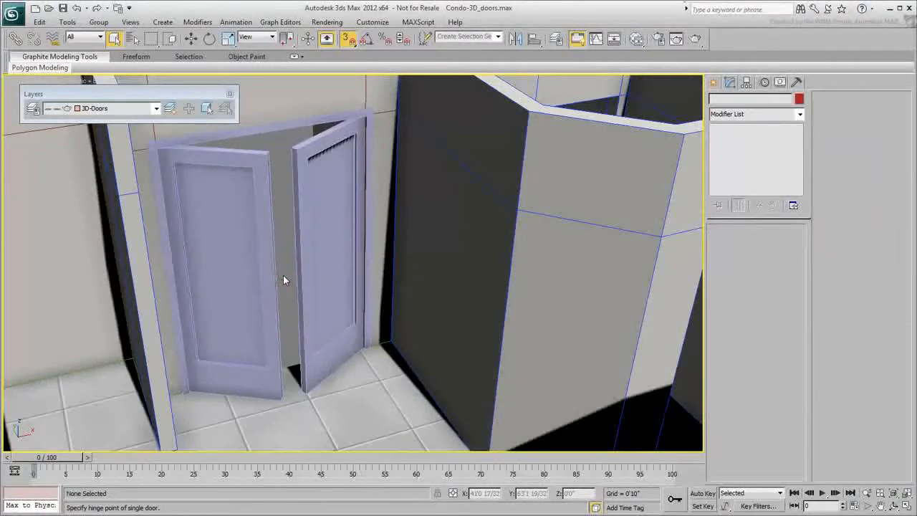
# Step: Create a pivot door in the interior opening nearest the angled wall corner, 2'6" wide, 0'4 23/32" deep and 7'0" high
pyautogui.scroll(-3, 367, 279)
pyautogui.moveTo(473, 280); pyautogui.dragTo(265, 379, button='middle')
pyautogui.moveTo(458, 344); pyautogui.dragTo(302, 370, button='middle')
pyautogui.click(716, 82)
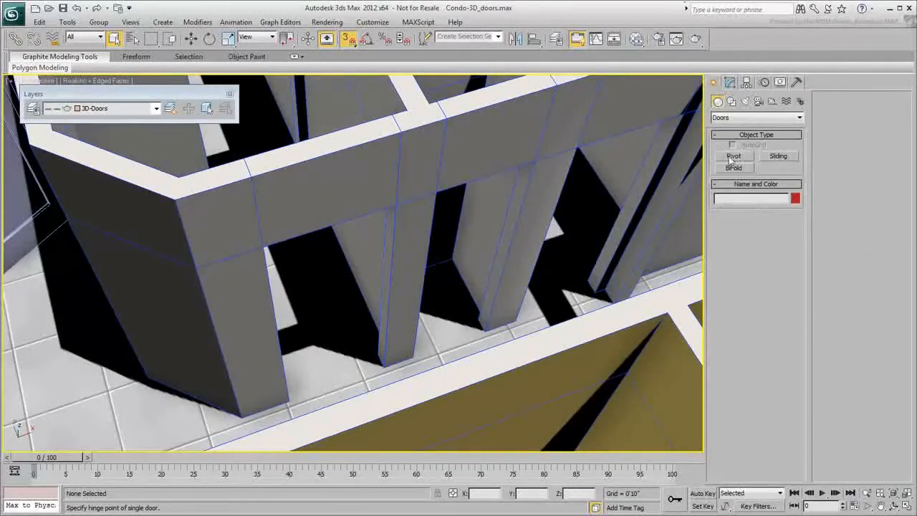
pyautogui.click(734, 156)
pyautogui.moveTo(199, 249); pyautogui.dragTo(384, 366)
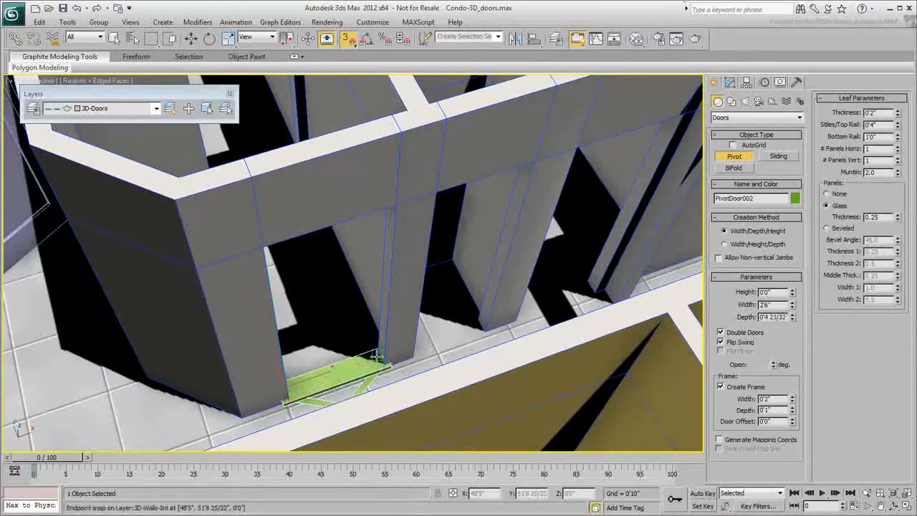
pyautogui.click(380, 357)
# Step: Make the new interior door a single door with Flip Swing off and Flip Hinge on
pyautogui.click(738, 332)
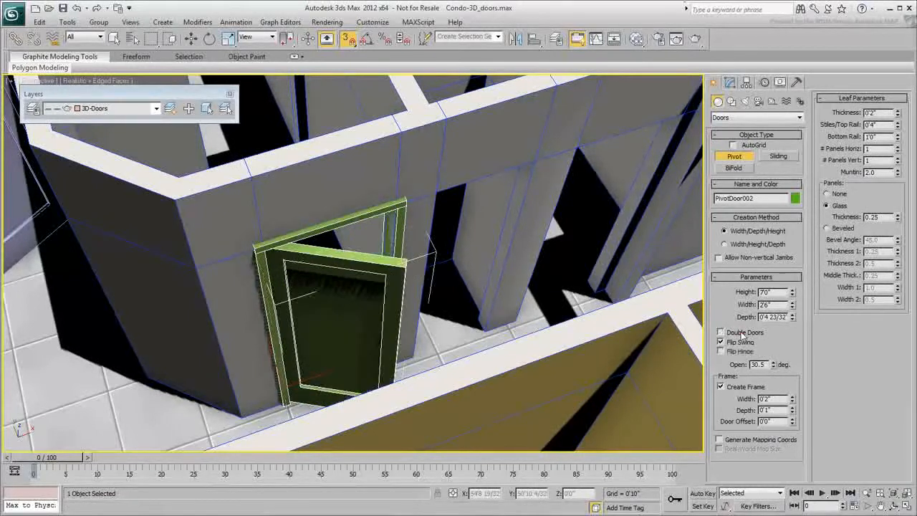
pyautogui.click(736, 342)
pyautogui.click(734, 352)
# Step: Create a pivot door in the opening at the far side of the room behind the angled corner
pyautogui.moveTo(343, 268); pyautogui.dragTo(423, 429, button='middle')
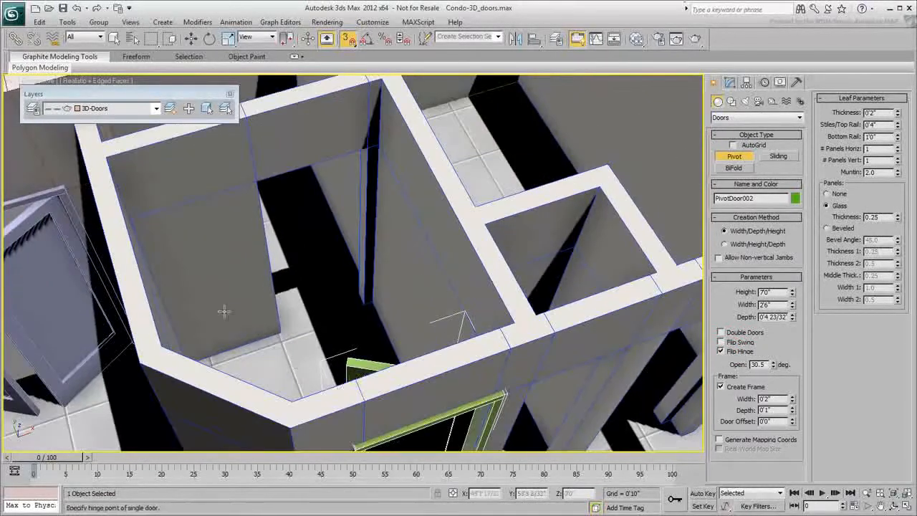
pyautogui.moveTo(278, 334); pyautogui.dragTo(371, 304)
pyautogui.click(361, 296)
pyautogui.click(368, 148)
# Step: Create a 1'11 29/32" wide, 7'0" high pivot door in the middle opening of the corridor wall, with Flip Swing on and Flip Hinge off
pyautogui.scroll(-2, 250, 255)
pyautogui.moveTo(372, 366); pyautogui.dragTo(302, 318, button='middle')
pyautogui.scroll(3, 336, 373)
pyautogui.moveTo(351, 417); pyautogui.dragTo(427, 385)
pyautogui.click(430, 385)
pyautogui.click(455, 236)
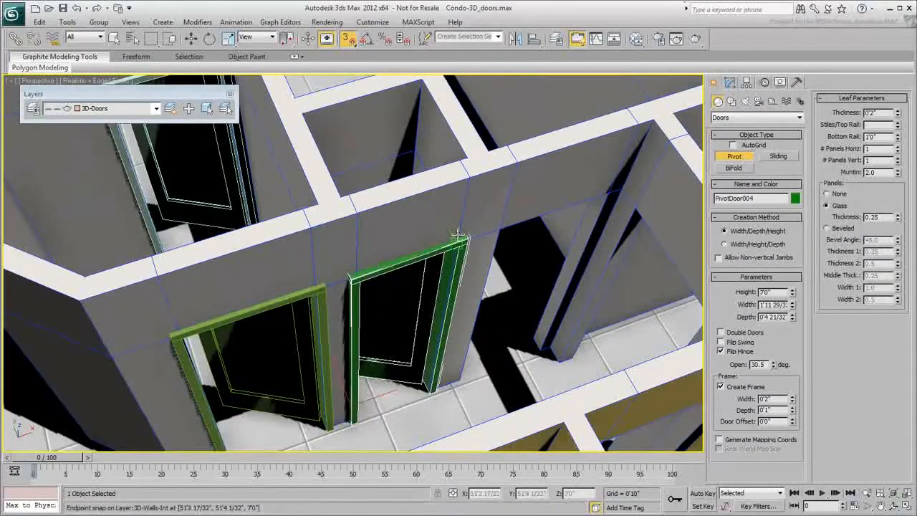
pyautogui.click(737, 342)
pyautogui.click(737, 351)
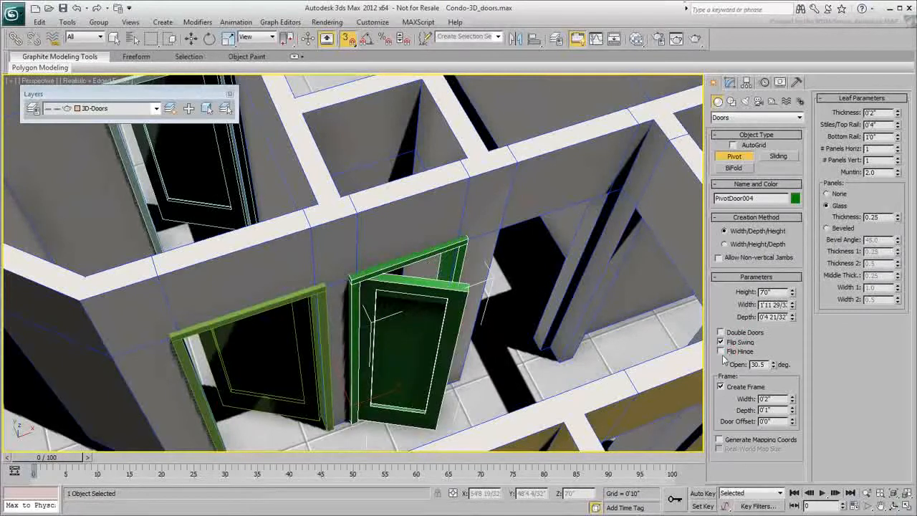
# Step: Create a 2'3 31/32" wide, 7'0" high pivot door in the corridor wall's last opening, with Flip Swing off and Flip Hinge on
pyautogui.moveTo(456, 386); pyautogui.dragTo(549, 349)
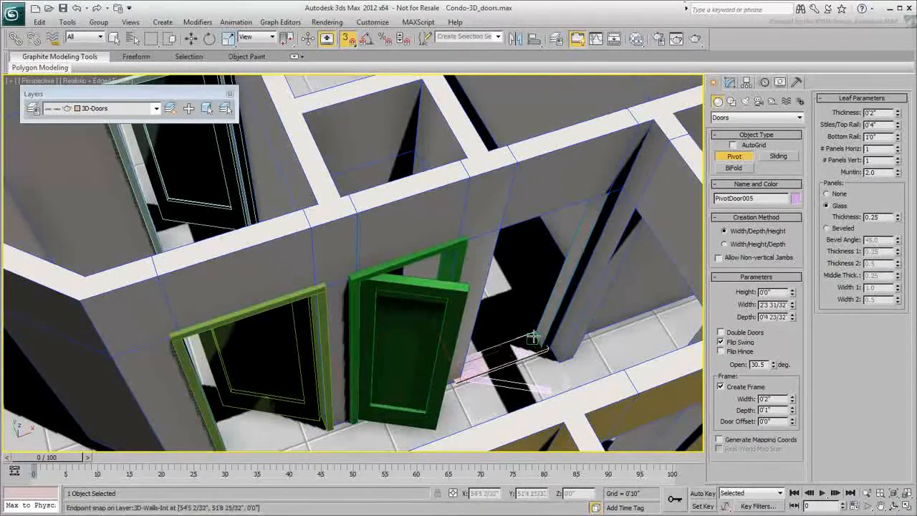
pyautogui.click(535, 340)
pyautogui.click(610, 192)
pyautogui.click(725, 343)
pyautogui.click(727, 351)
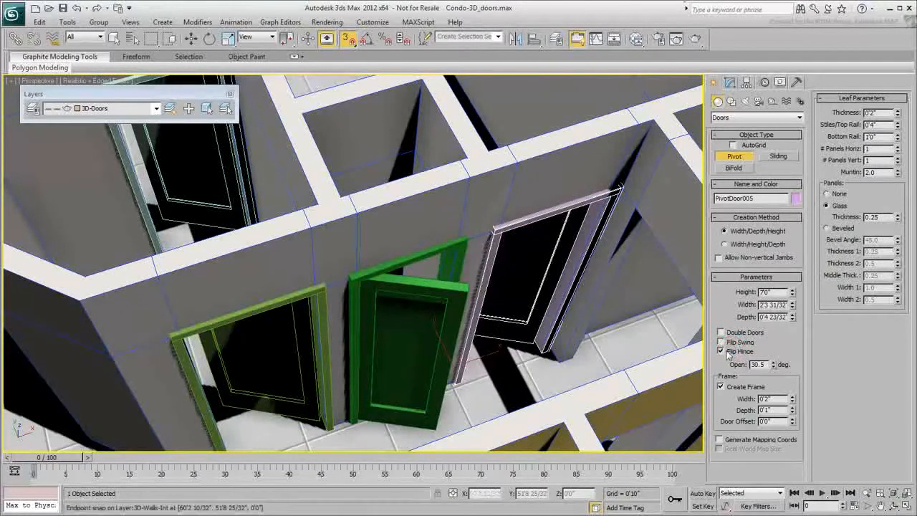
# Step: Create a 2'6" wide, 7'0" high pivot door in the grey room's doorway beside the wall corner, with Flip Swing on and opened 46.5 degrees
pyautogui.moveTo(422, 272); pyautogui.dragTo(285, 300, button='middle')
pyautogui.scroll(-4, 283, 301)
pyautogui.scroll(6, 344, 332)
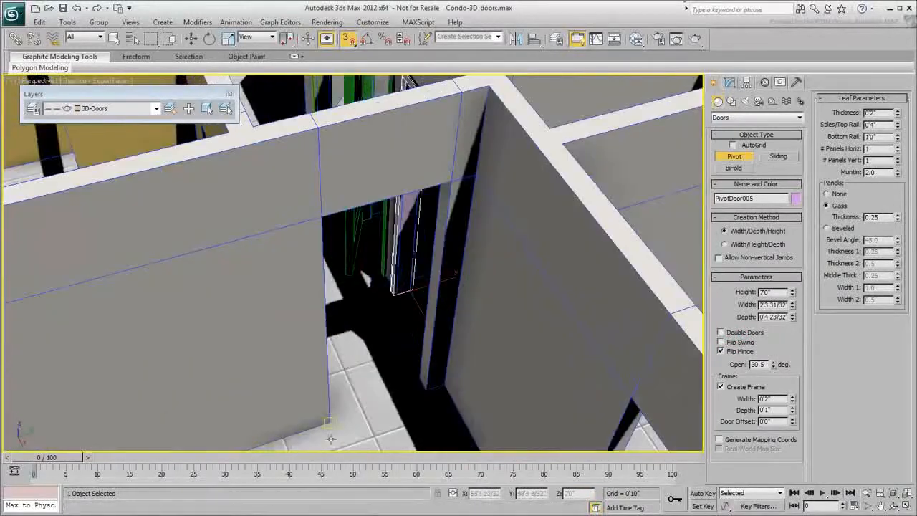
pyautogui.moveTo(326, 422); pyautogui.dragTo(426, 389)
pyautogui.click(432, 390)
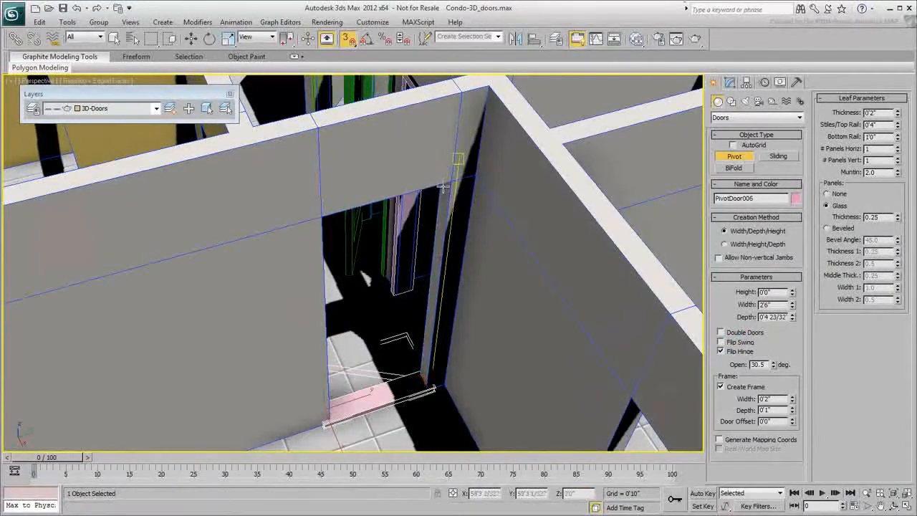
pyautogui.click(451, 183)
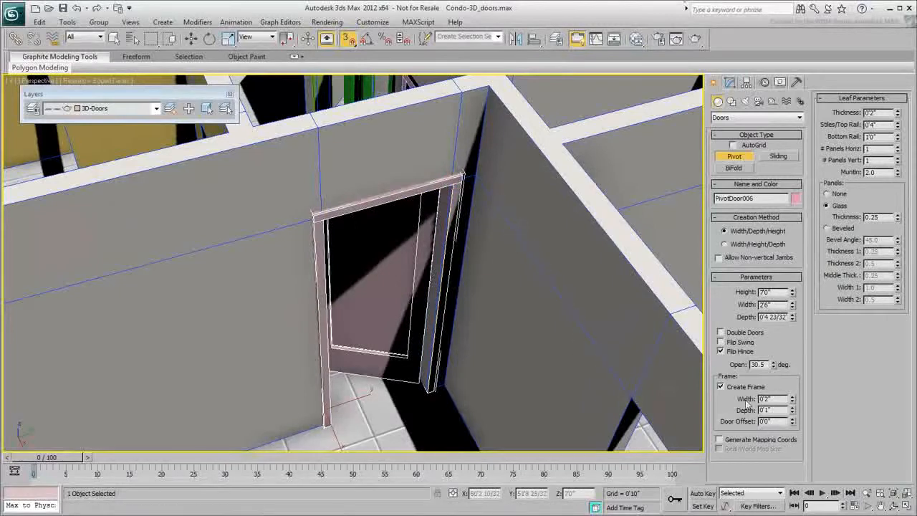
pyautogui.click(720, 342)
pyautogui.moveTo(772, 364); pyautogui.dragTo(772, 351)
# Step: Create a 2'6" wide, 7'0" high pivot door in the yellow room's doorway, keeping Flip Swing and Flip Hinge on
pyautogui.scroll(-5, 334, 432)
pyautogui.scroll(6, 334, 432)
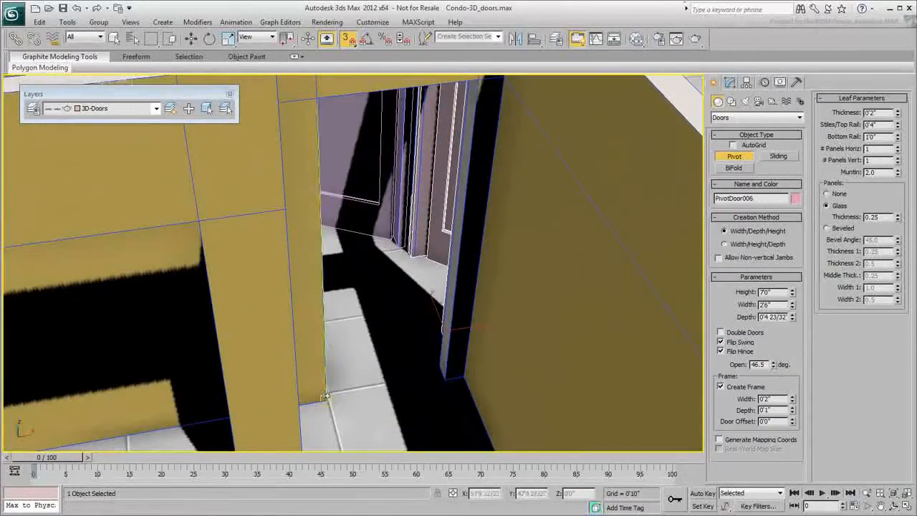
pyautogui.moveTo(320, 398); pyautogui.dragTo(448, 379)
pyautogui.click(442, 366)
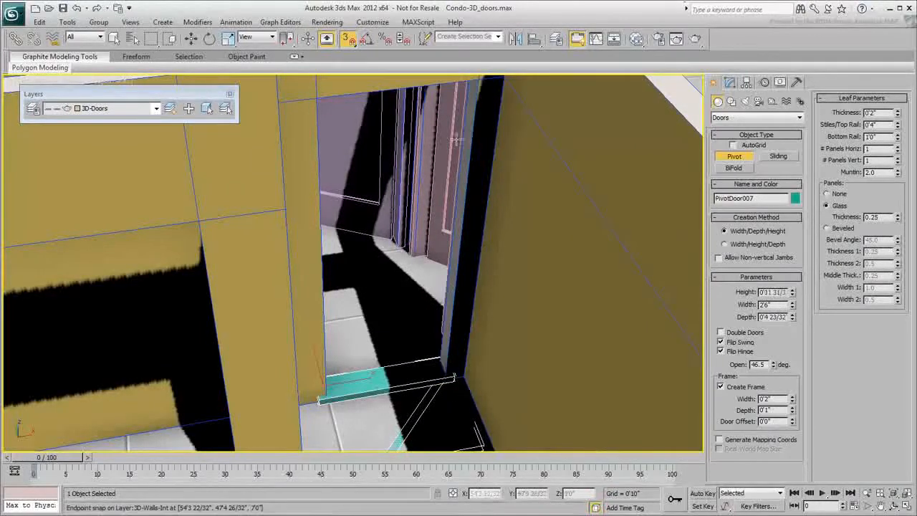
pyautogui.click(476, 83)
# Step: Create a 4'7 31/32" wide, 7'0" high BiFold door in the wide closet opening of the grey room
pyautogui.scroll(-5, 373, 267)
pyautogui.moveTo(372, 267); pyautogui.dragTo(358, 374, button='middle')
pyautogui.scroll(-4, 359, 298)
pyautogui.keyDown('alt'); pyautogui.moveTo(623, 383); pyautogui.dragTo(553, 398, button='middle'); pyautogui.keyUp('alt')
pyautogui.scroll(8, 552, 398)
pyautogui.scroll(-3, 552, 398)
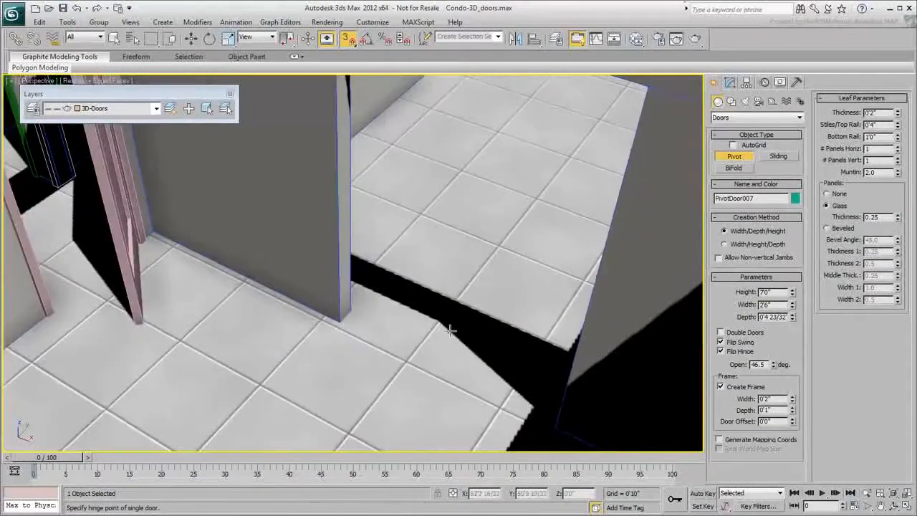
pyautogui.click(732, 167)
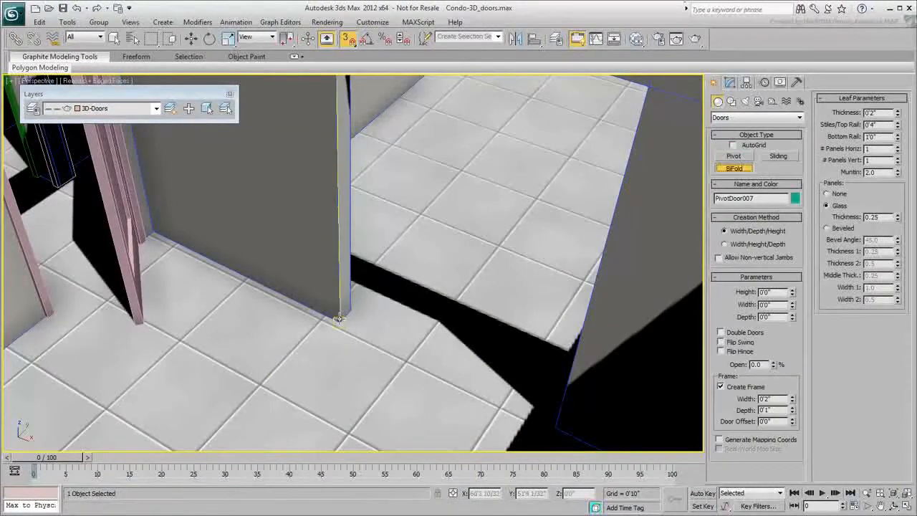
pyautogui.moveTo(330, 317); pyautogui.dragTo(562, 431)
pyautogui.click(563, 411)
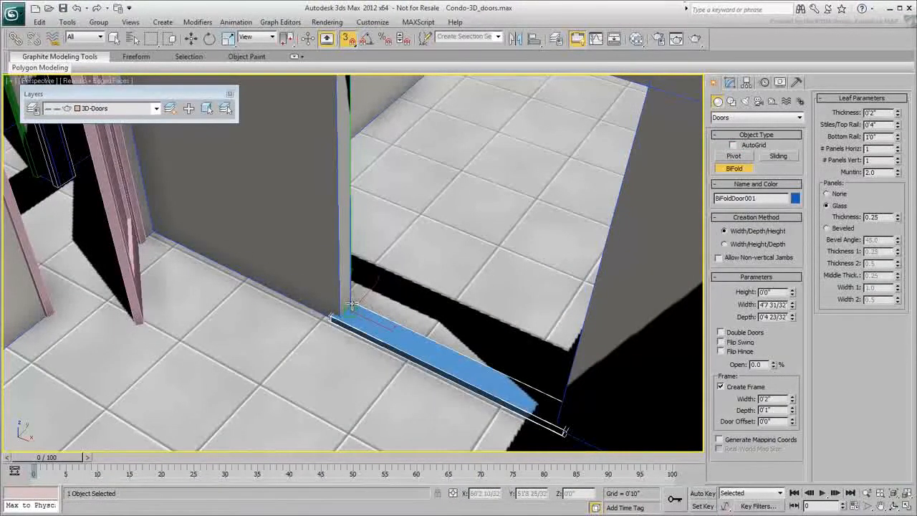
pyautogui.click(666, 86)
pyautogui.scroll(-4, 666, 94)
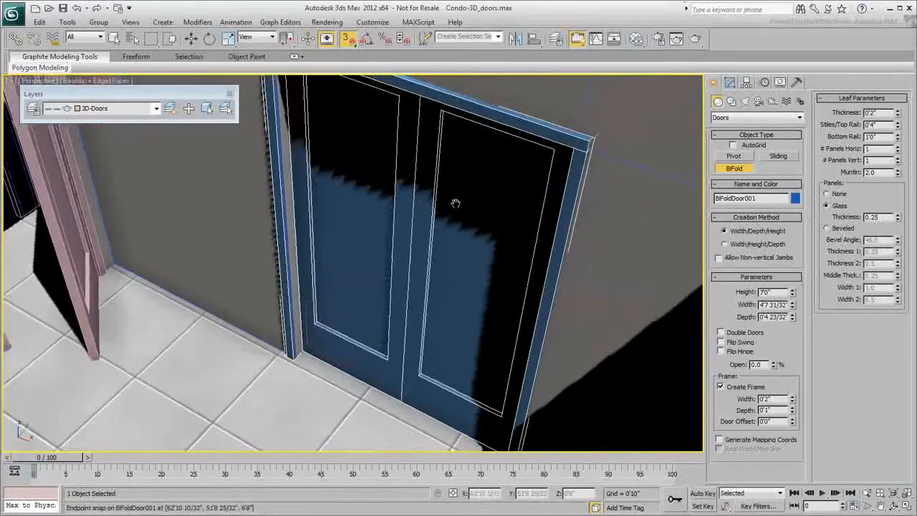
# Step: Make the BiFold door a double door with Flip Swing on and opened 63%
pyautogui.moveTo(773, 366); pyautogui.dragTo(774, 339)
pyautogui.click(721, 332)
pyautogui.click(720, 341)
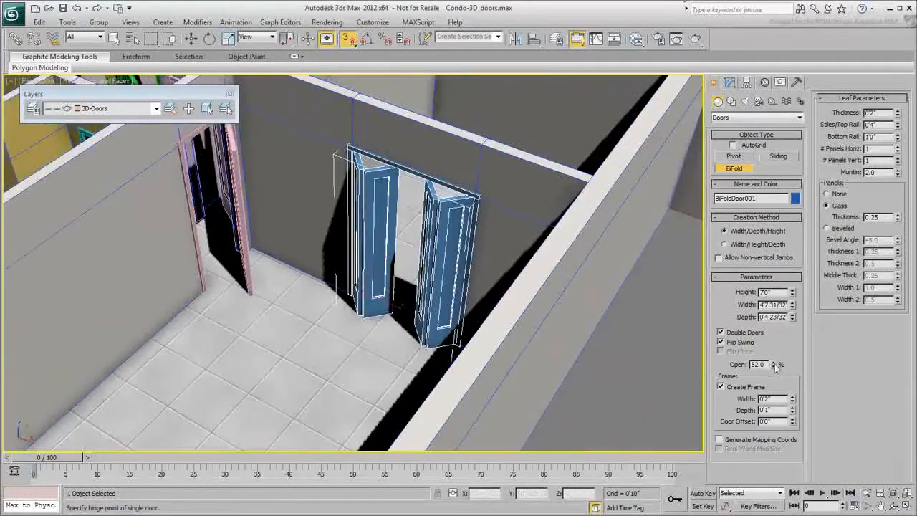
pyautogui.click(774, 362)
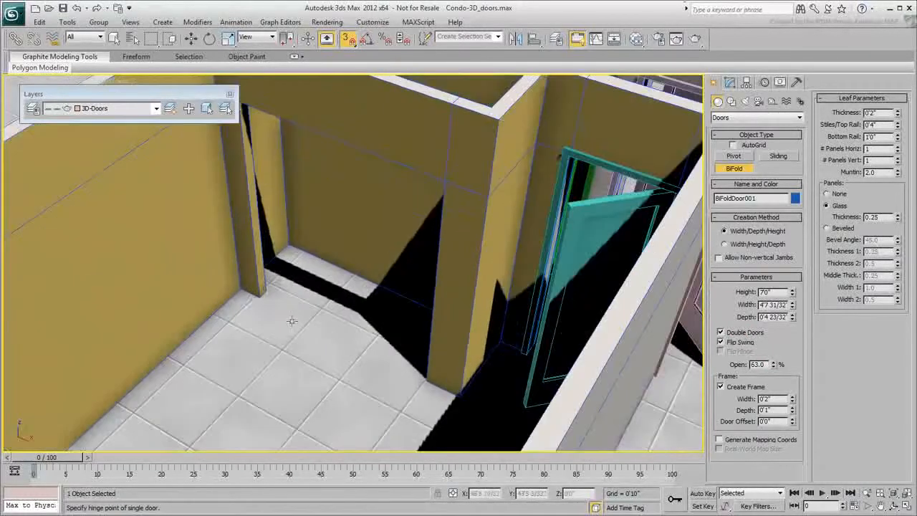
# Step: Create a 5'10 27/32" wide, 7'0" high double BiFold door in the yellow room's closet opening, with Flip Swing off
pyautogui.moveTo(429, 381); pyautogui.dragTo(267, 289)
pyautogui.click(267, 290)
pyautogui.click(249, 109)
pyautogui.click(733, 342)
pyautogui.scroll(-5, 347, 403)
pyautogui.keyDown('alt'); pyautogui.moveTo(313, 380); pyautogui.dragTo(320, 327, button='middle'); pyautogui.keyUp('alt')
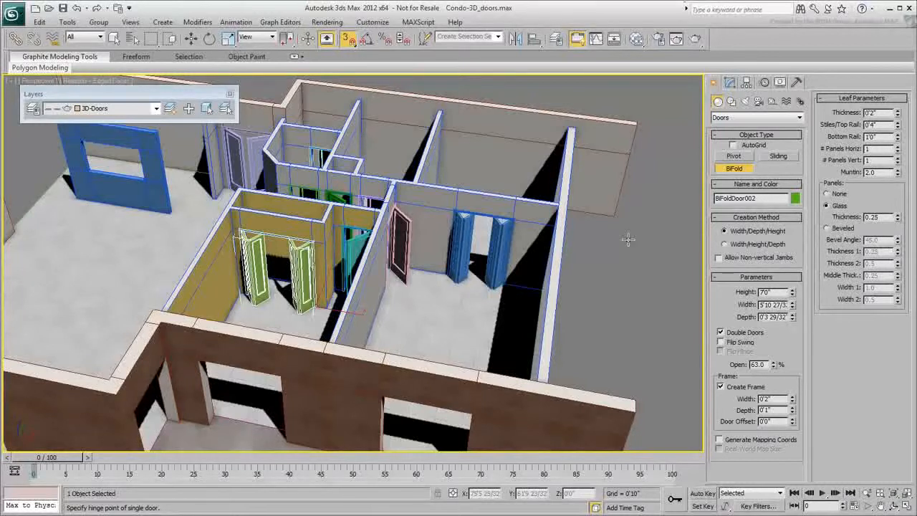
# Step: Add a Standard material in the Slate Material Editor and set its diffuse colour to pure white (255, 255, 255)
pyautogui.click(636, 39)
pyautogui.moveTo(421, 406); pyautogui.dragTo(421, 322, button='middle')
pyautogui.moveTo(281, 453); pyautogui.dragTo(444, 425)
pyautogui.doubleClick(439, 426)
pyautogui.click(567, 429)
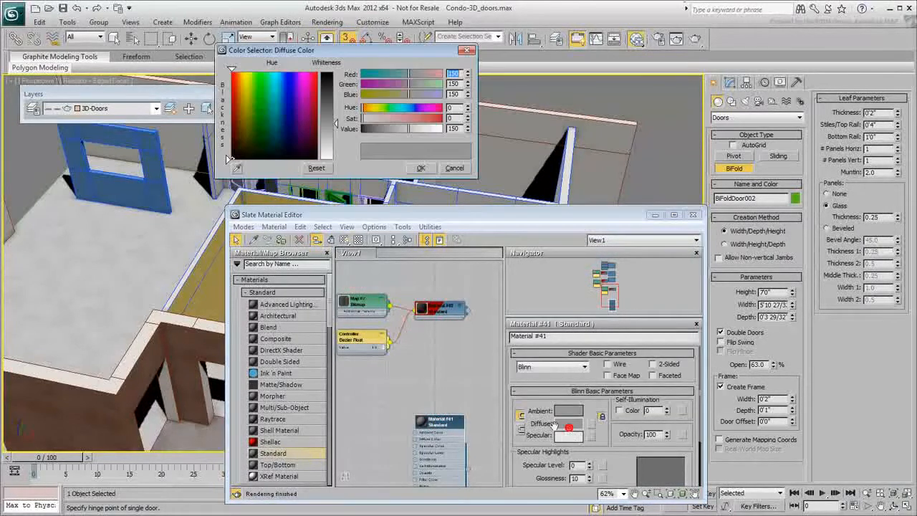
pyautogui.moveTo(335, 123); pyautogui.dragTo(335, 159)
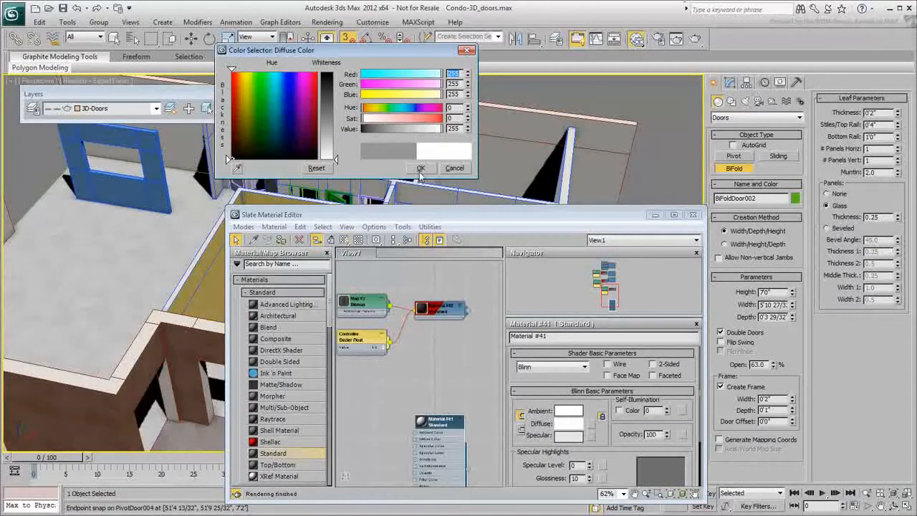
pyautogui.click(421, 168)
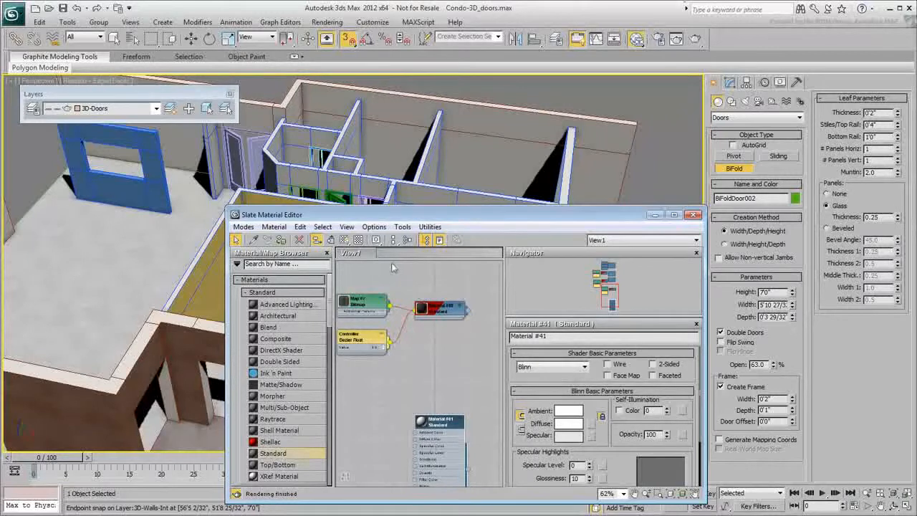
# Step: Select all objects on the 3D-Doors layer, assign the white Standard material to them, and clear the selection
pyautogui.moveTo(430, 221); pyautogui.dragTo(432, 254)
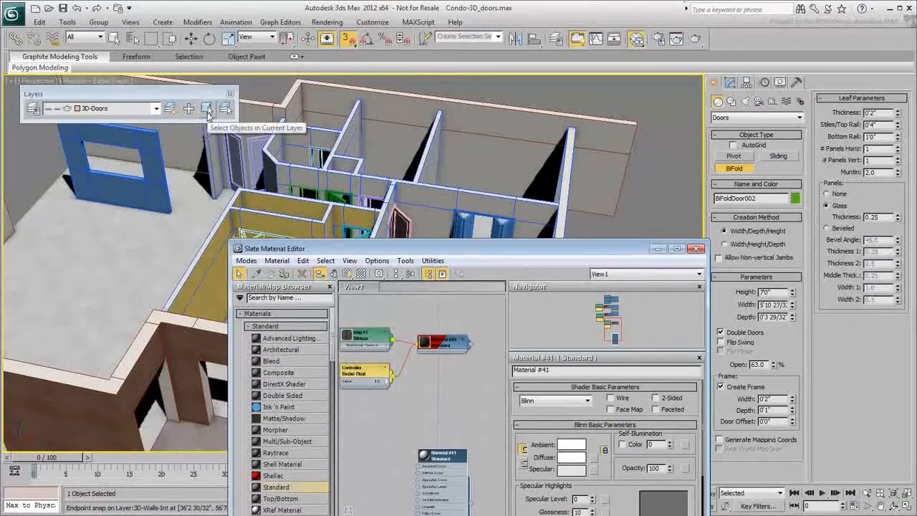
pyautogui.click(208, 111)
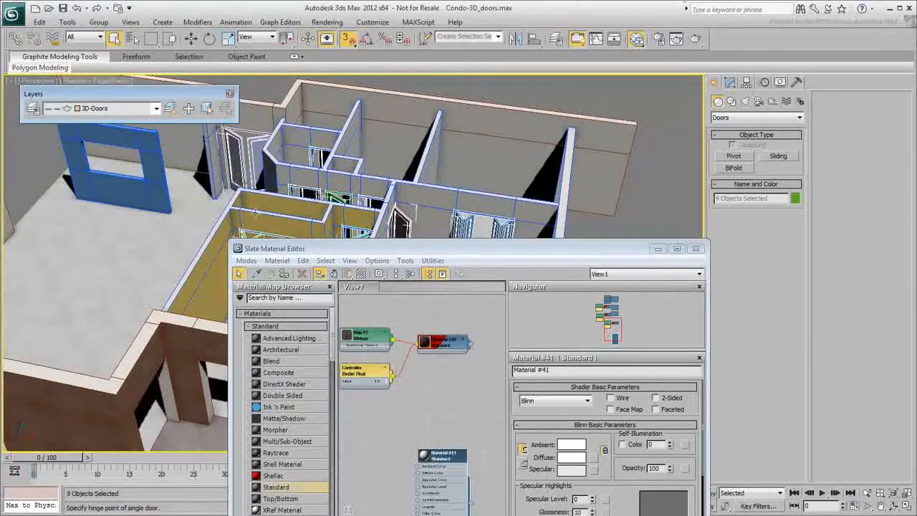
pyautogui.click(285, 276)
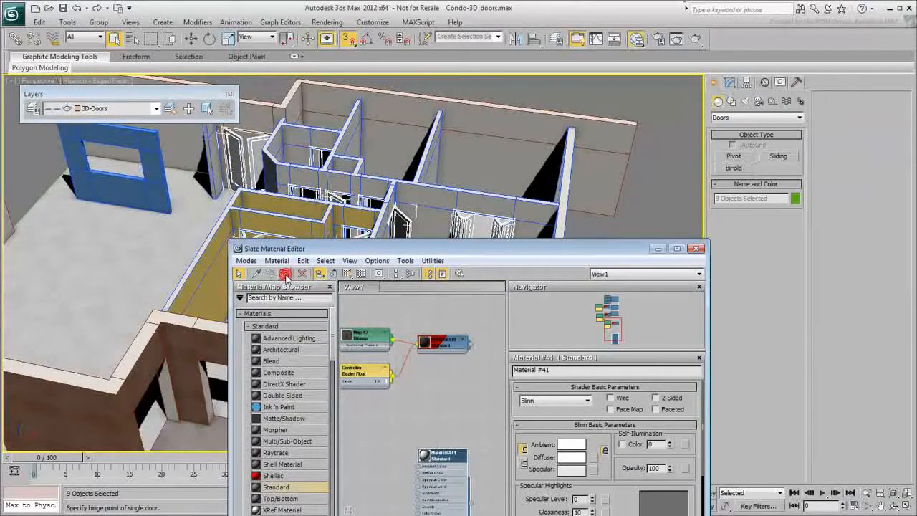
pyautogui.click(695, 249)
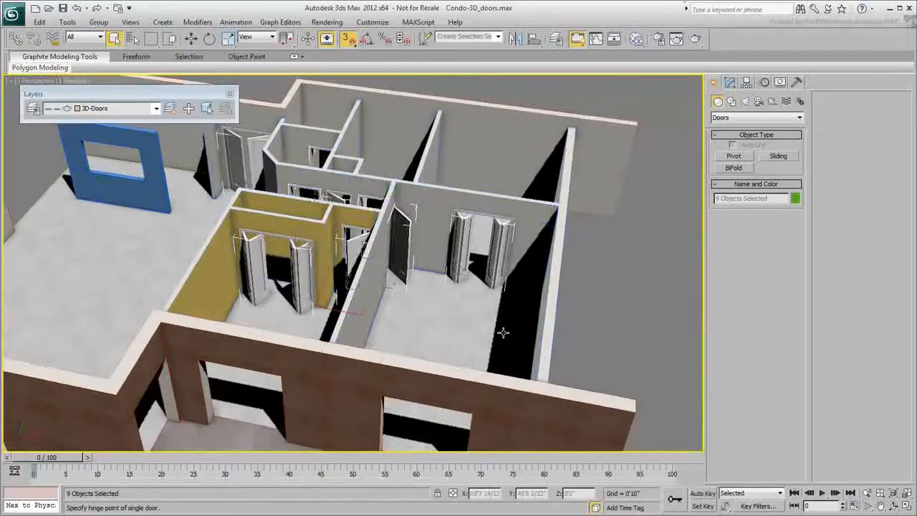
pyautogui.keyDown('alt'); pyautogui.moveTo(429, 324); pyautogui.dragTo(393, 291, button='middle'); pyautogui.keyUp('alt')
pyautogui.click(618, 324)
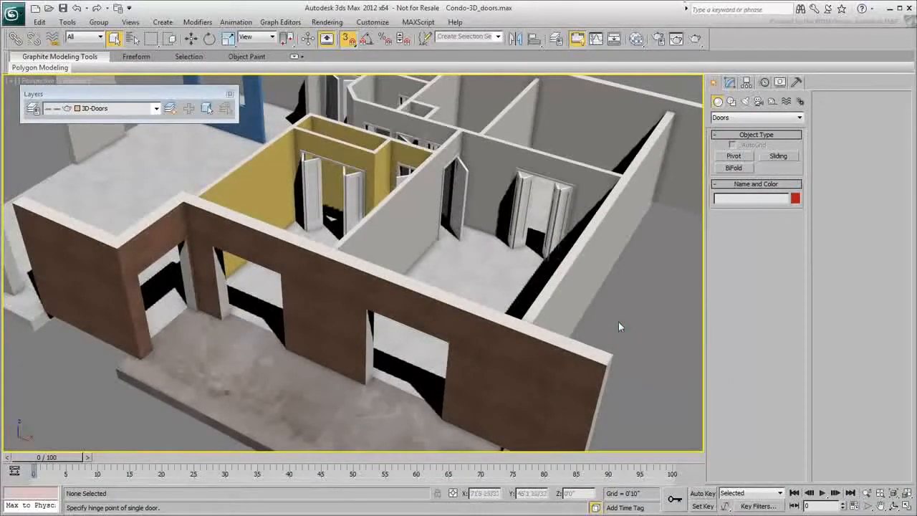
# Step: Create a 5'10 27/32" wide, 7'0" high sliding door in the brick front wall's opening farthest from the patio corner
pyautogui.scroll(3, 400, 385)
pyautogui.moveTo(400, 385)
pyautogui.mouseDown(button='middle')
pyautogui.moveTo(410, 247)
pyautogui.moveTo(446, 294)
pyautogui.mouseUp(button='middle')
pyautogui.click(773, 155)
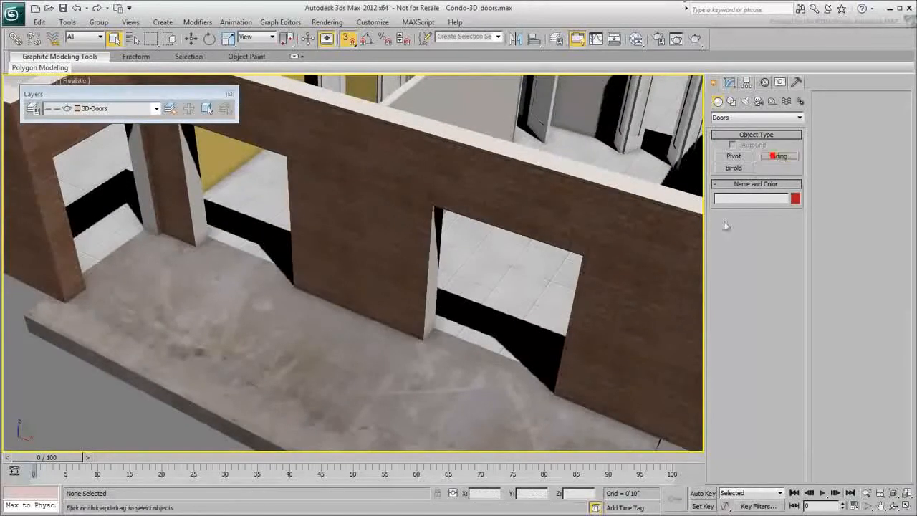
pyautogui.moveTo(557, 394); pyautogui.dragTo(419, 337)
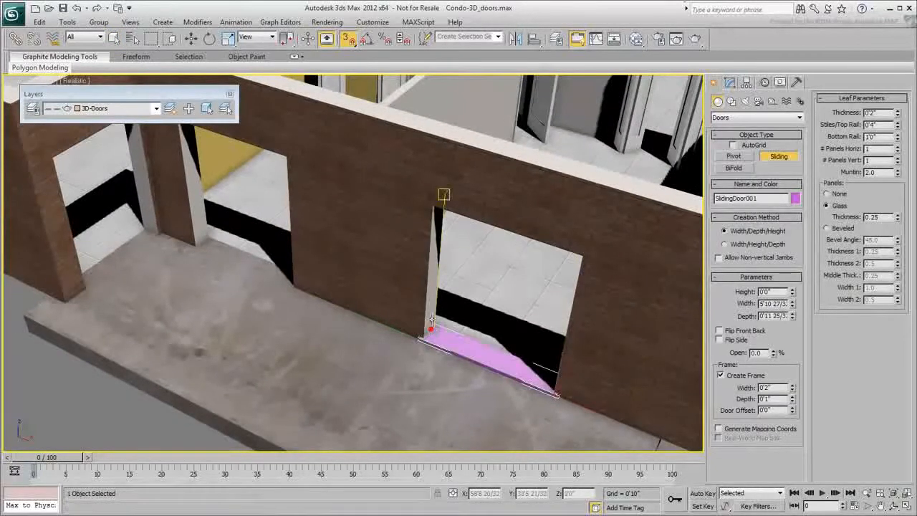
pyautogui.click(438, 198)
# Step: Create 7'0" high sliding doors in the other front-wall opening and in the adjoining return wall, the latter 4'11 1/32" wide
pyautogui.moveTo(260, 242); pyautogui.dragTo(389, 308, button='middle')
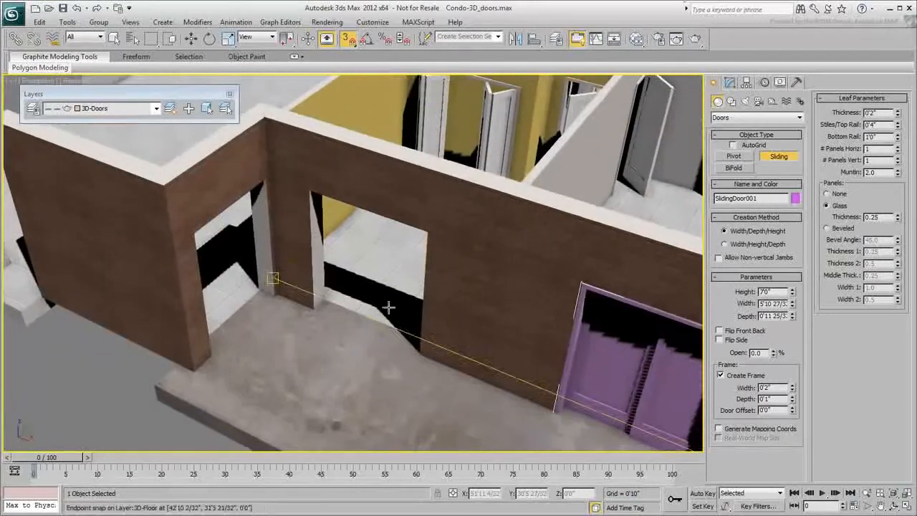
pyautogui.moveTo(421, 354); pyautogui.dragTo(210, 355)
pyautogui.click(325, 294)
pyautogui.click(323, 190)
pyautogui.click(259, 289)
pyautogui.click(266, 181)
pyautogui.moveTo(353, 316); pyautogui.dragTo(276, 294, button='middle')
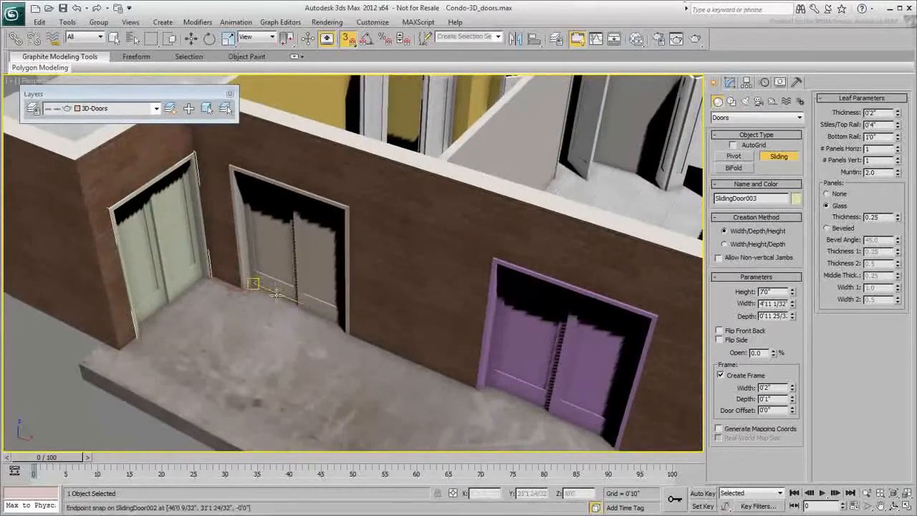
pyautogui.rightClick(324, 359)
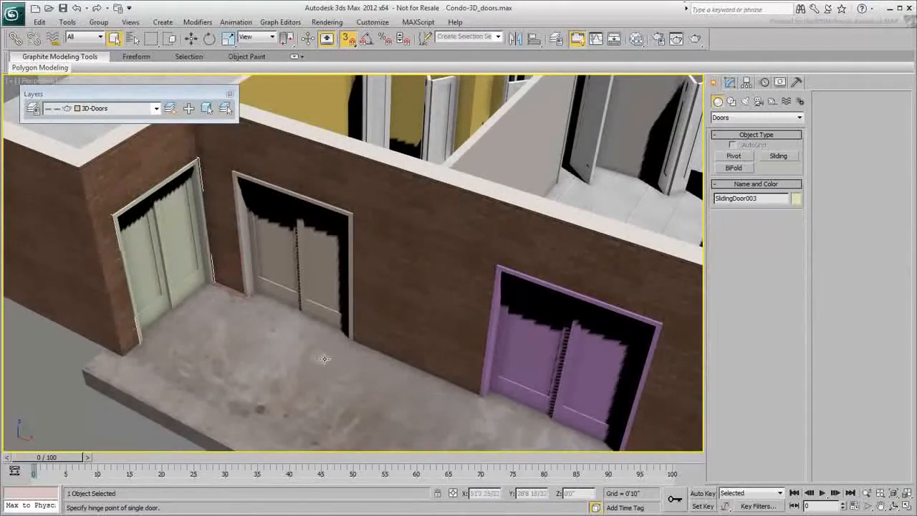
# Step: Preview the return-wall sliding door's opening without keeping it, and turn on its Flip Side option
pyautogui.click(729, 82)
pyautogui.moveTo(773, 307); pyautogui.dragTo(774, 269)
pyautogui.rightClick(770, 279)
pyautogui.click(731, 293)
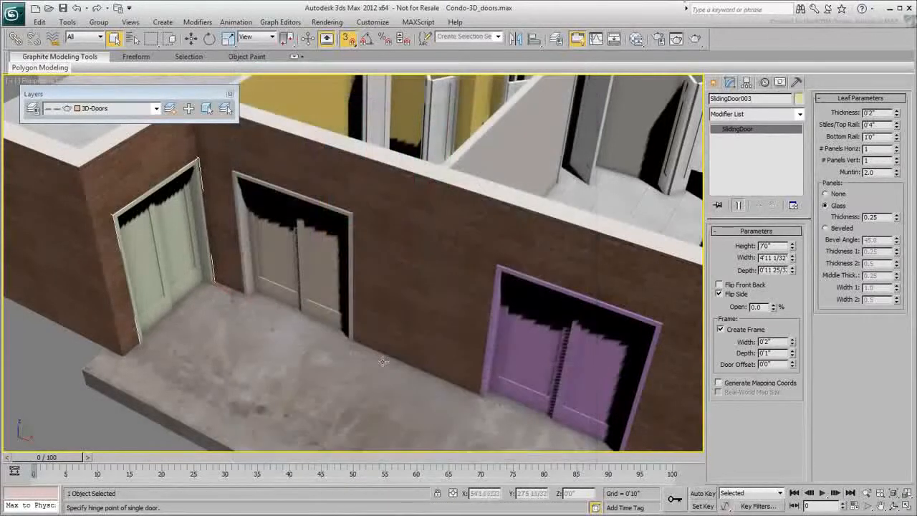
# Step: Collapse the white material's node in the Slate Material Editor and add a Multi/Sub-Object material below it, showing its parameters
pyautogui.click(636, 39)
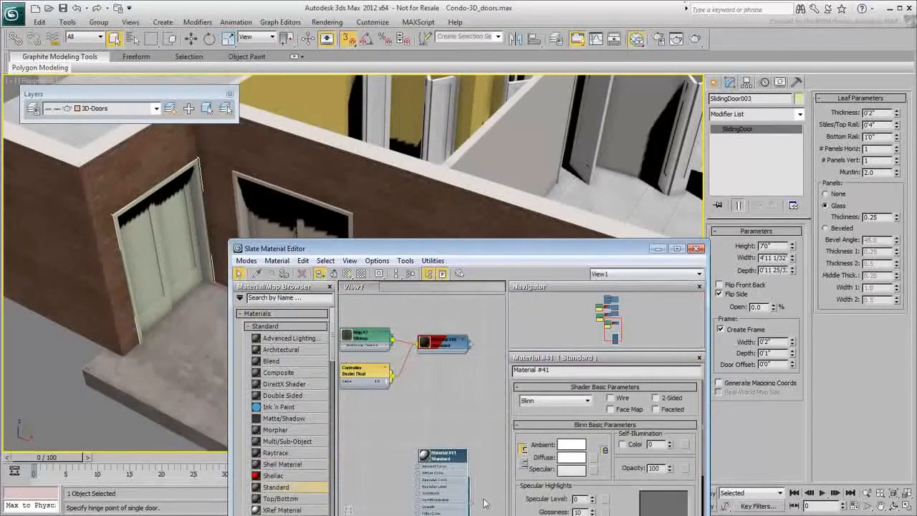
pyautogui.click(463, 454)
pyautogui.moveTo(447, 456); pyautogui.dragTo(446, 422)
pyautogui.moveTo(422, 472); pyautogui.dragTo(427, 421, button='middle')
pyautogui.scroll(3, 428, 421)
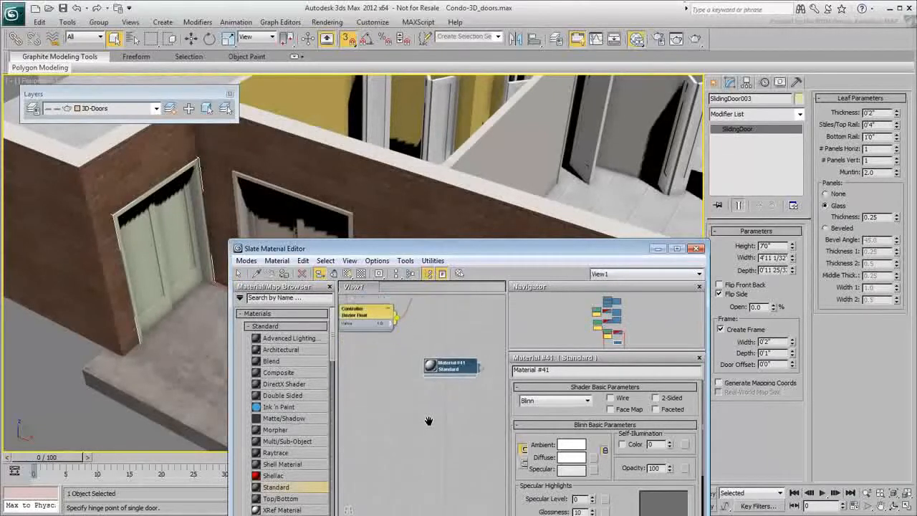
pyautogui.moveTo(301, 441); pyautogui.dragTo(426, 433)
pyautogui.doubleClick(451, 440)
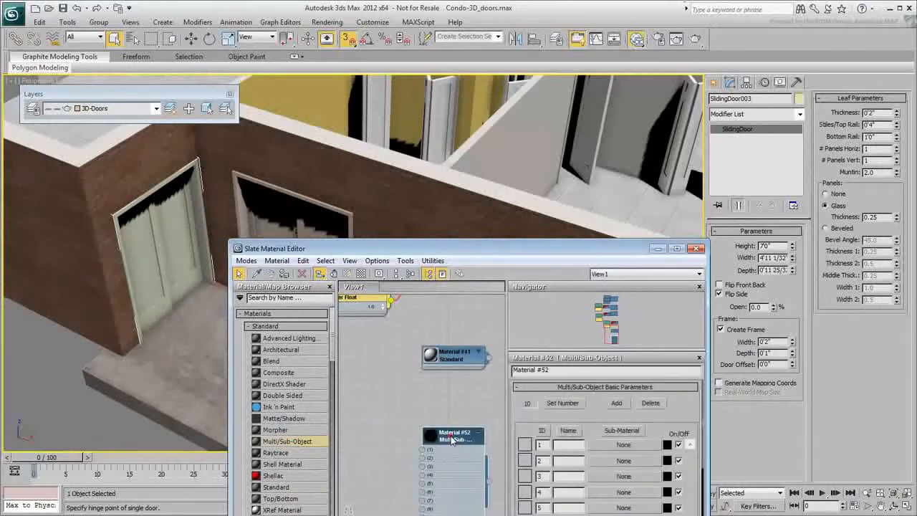
# Step: Set the Multi/Sub-Object material's number of sub-materials to 5
pyautogui.click(564, 403)
pyautogui.write('5')
pyautogui.click(522, 386)
pyautogui.moveTo(424, 477); pyautogui.dragTo(431, 475, button='middle')
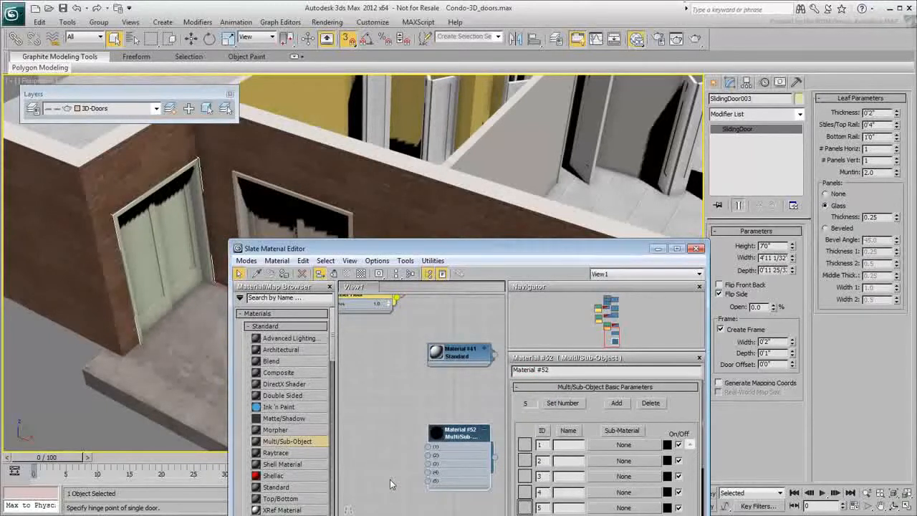
# Step: Assign the five-slot Multi/Sub-Object material to all three patio sliding doors, moving the editor aside to reach them
pyautogui.moveTo(460, 249); pyautogui.dragTo(661, 219)
pyautogui.moveTo(699, 425); pyautogui.dragTo(187, 243)
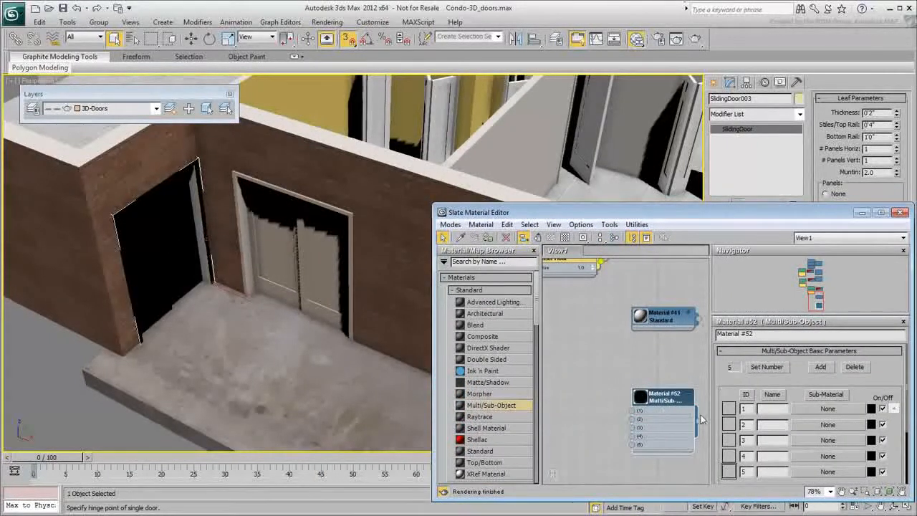
pyautogui.moveTo(698, 421); pyautogui.dragTo(324, 275)
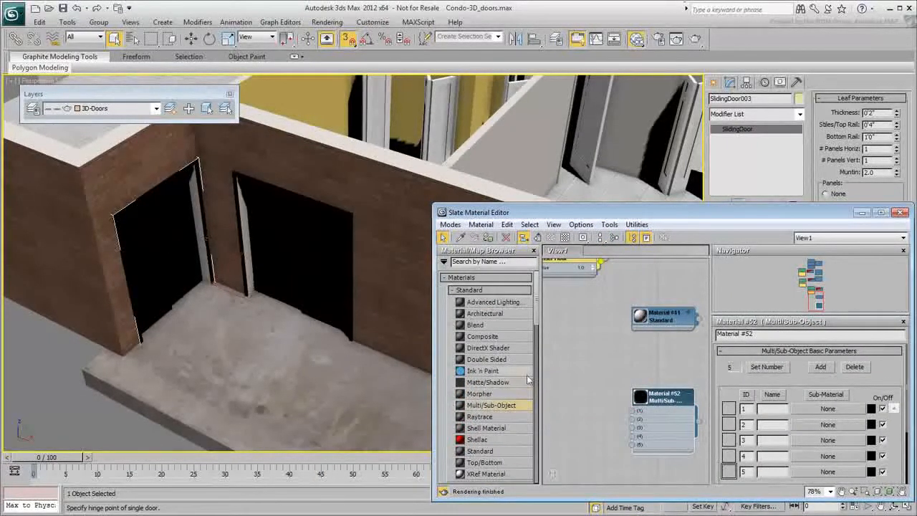
pyautogui.moveTo(673, 214); pyautogui.dragTo(316, 191)
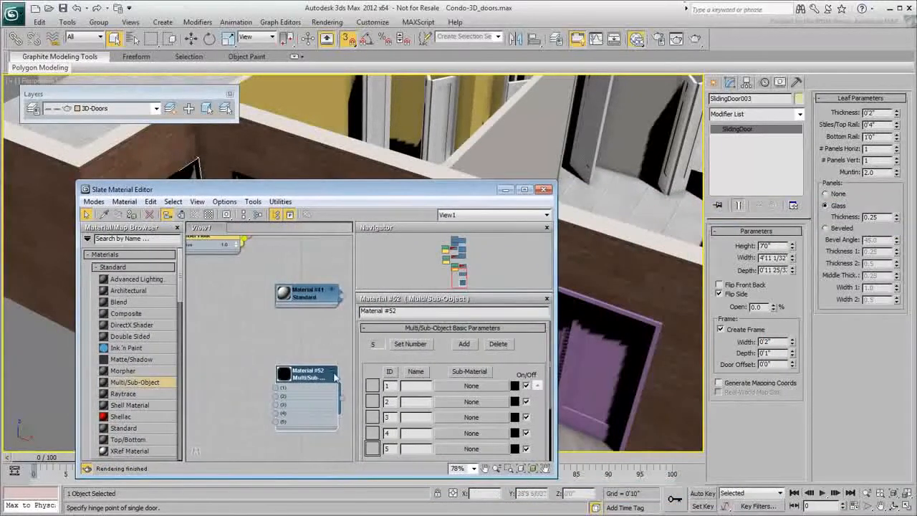
pyautogui.moveTo(343, 400); pyautogui.dragTo(579, 370)
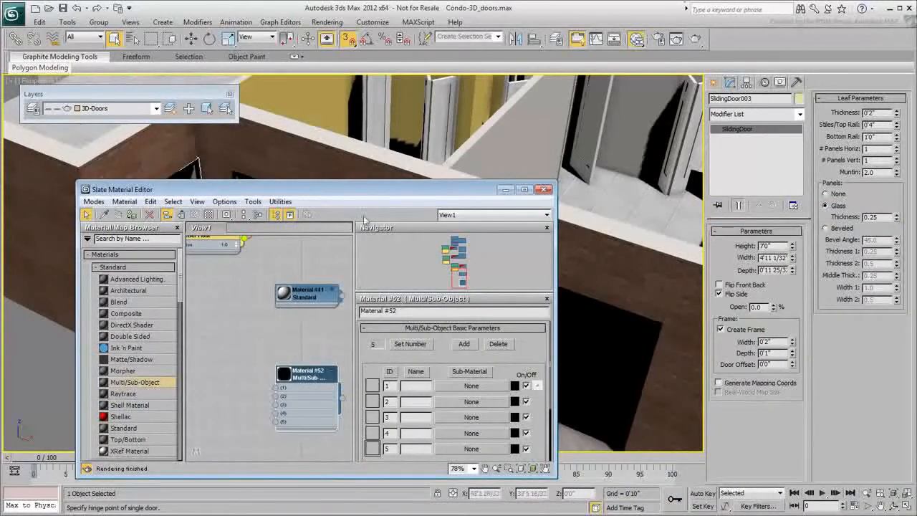
pyautogui.moveTo(368, 192); pyautogui.dragTo(645, 222)
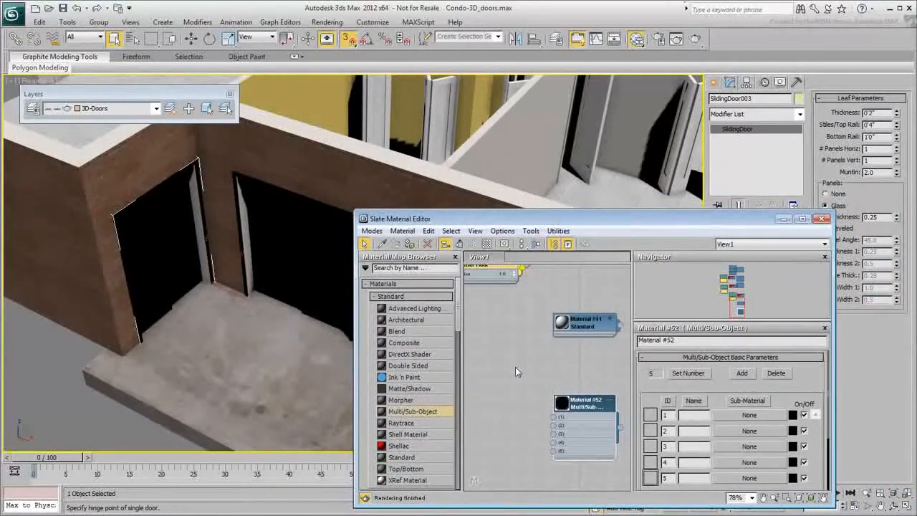
# Step: Add a Standard material beside the Multi/Sub-Object node, show its parameters and set its opacity to 35
pyautogui.moveTo(401, 457); pyautogui.dragTo(497, 425)
pyautogui.doubleClick(498, 425)
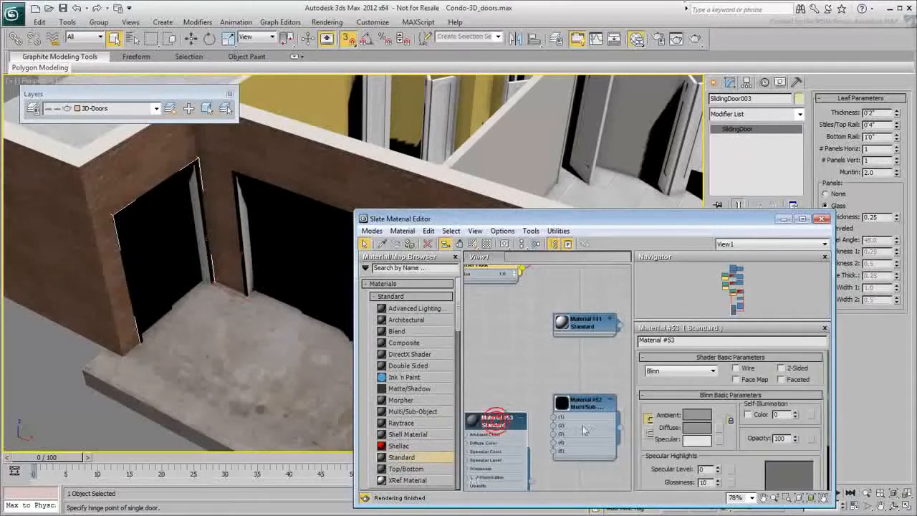
pyautogui.doubleClick(782, 438)
pyautogui.write('35')
pyautogui.press('Return')
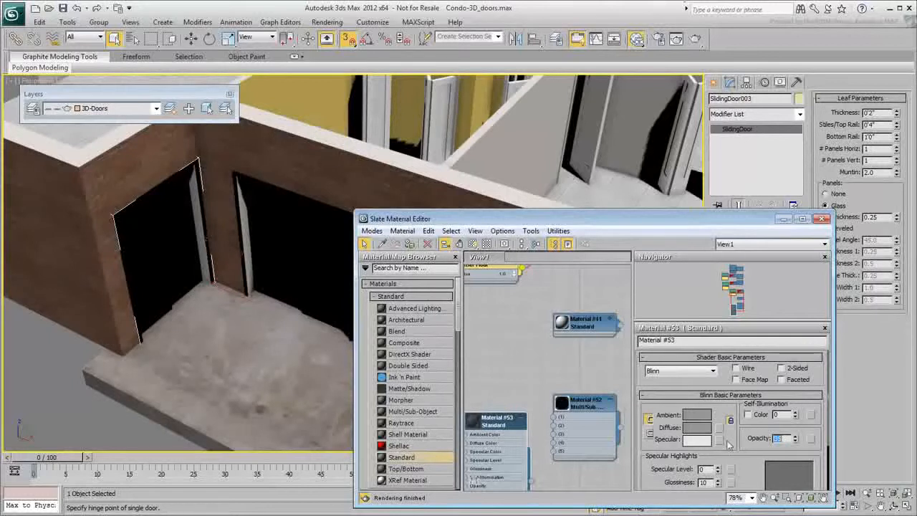
# Step: Set the 35-opacity Standard material's diffuse color to a light bluish grey with hue 141, saturation 20 and value 197
pyautogui.click(696, 427)
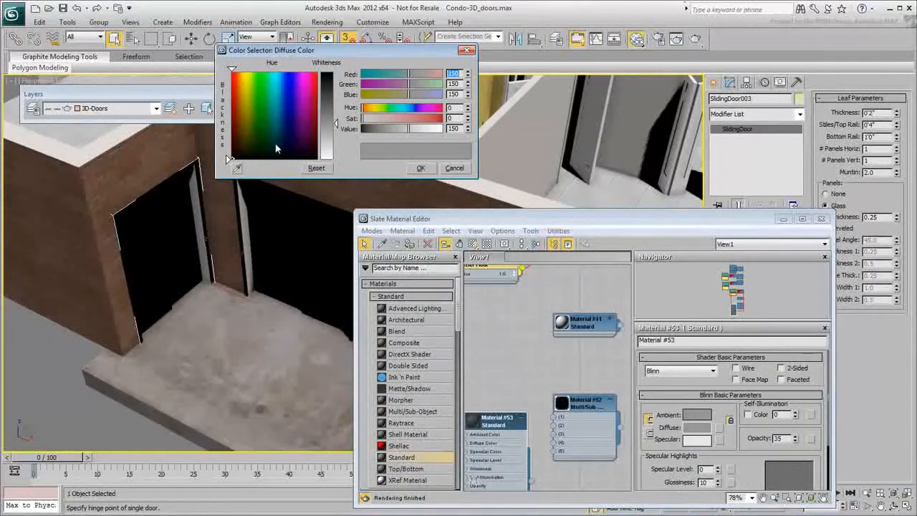
pyautogui.moveTo(334, 140); pyautogui.dragTo(333, 132)
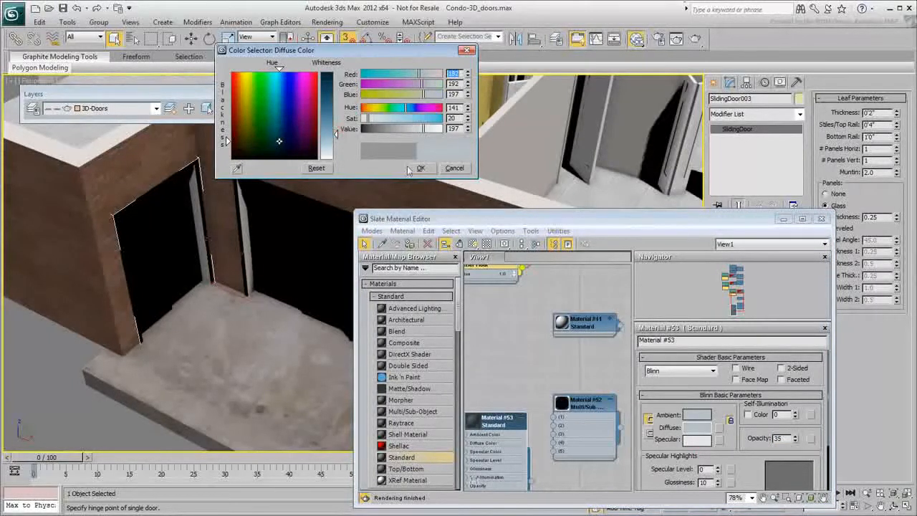
pyautogui.click(421, 168)
# Step: Wire the bluish-grey glass material into slot 3 of the Multi/Sub-Object material, collapse its node, and close the material editor
pyautogui.moveTo(509, 423); pyautogui.dragTo(499, 389)
pyautogui.moveTo(522, 447); pyautogui.dragTo(555, 439)
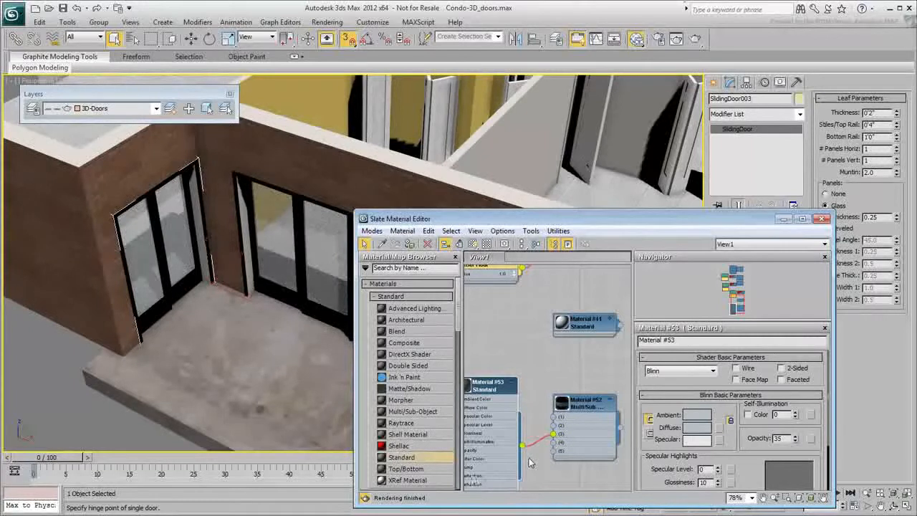
pyautogui.click(510, 386)
pyautogui.moveTo(495, 391); pyautogui.dragTo(495, 440)
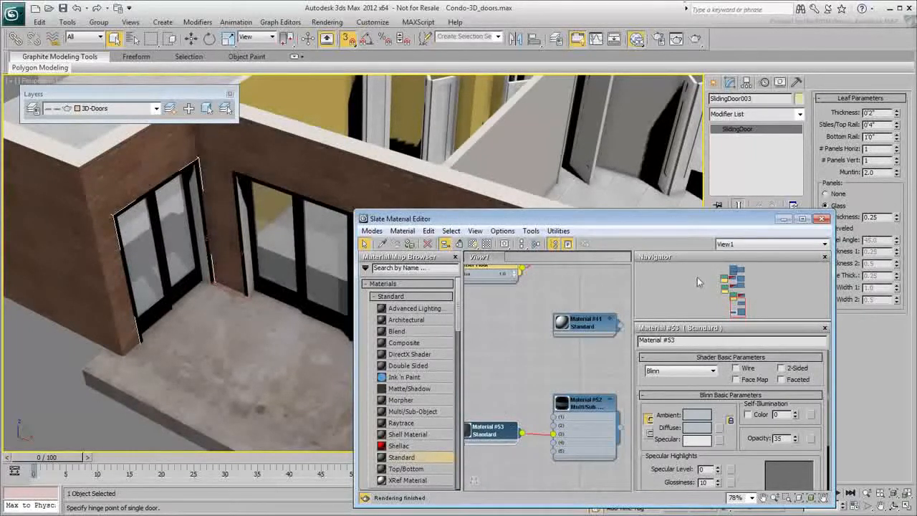
pyautogui.click(822, 219)
pyautogui.keyDown('alt'); pyautogui.moveTo(409, 401); pyautogui.dragTo(409, 373, button='middle'); pyautogui.keyUp('alt')
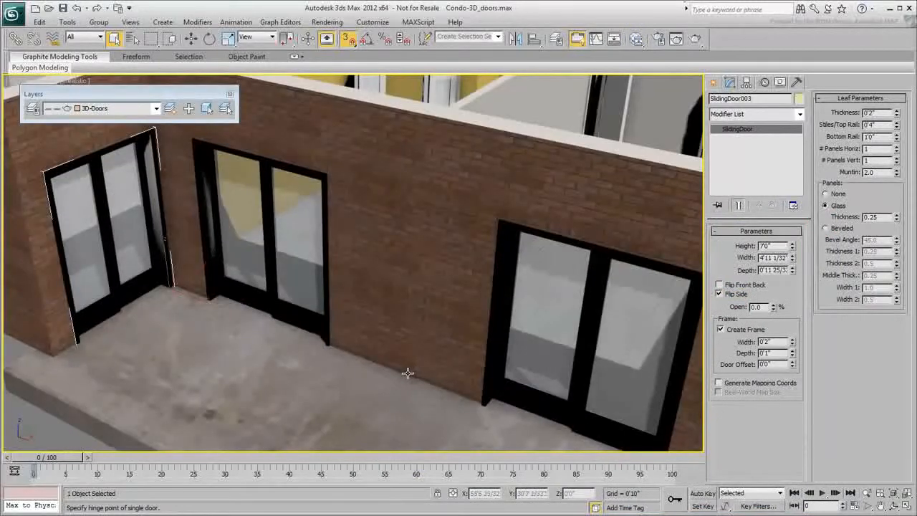
# Step: Reopen the material editor and add a second Standard material above the glass node, collapsed and with its parameters shown
pyautogui.click(636, 39)
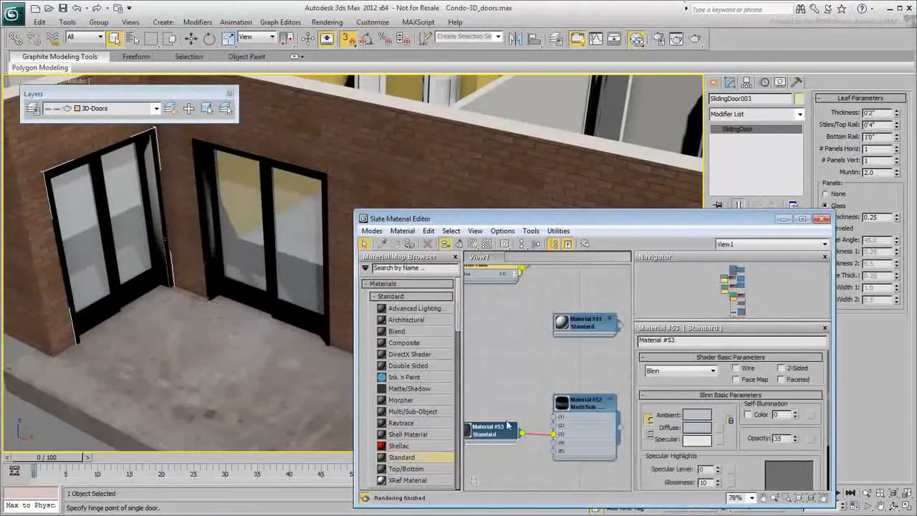
pyautogui.moveTo(408, 462); pyautogui.dragTo(495, 383)
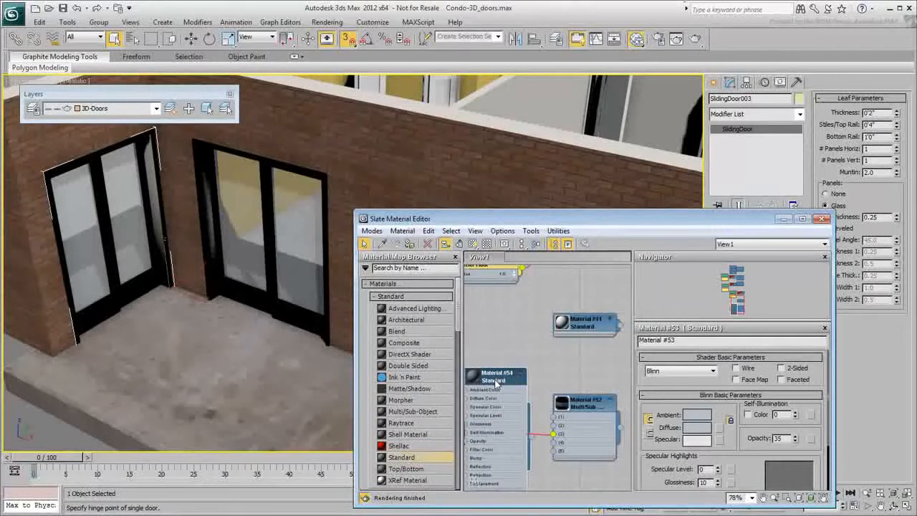
pyautogui.doubleClick(498, 376)
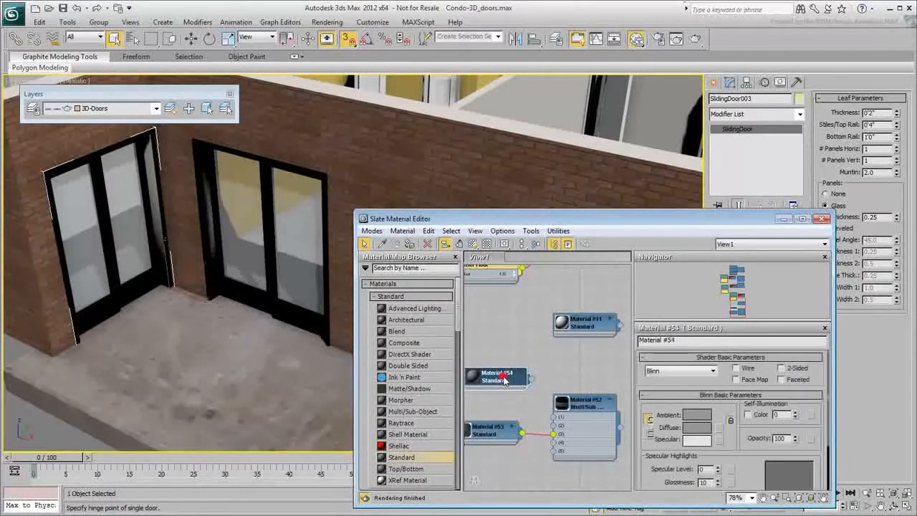
# Step: Give the second Standard material a dark brown diffuse color with hue 20, saturation 122 and value 83, and a specular level of 118
pyautogui.click(693, 430)
pyautogui.moveTo(239, 146); pyautogui.dragTo(238, 143)
pyautogui.moveTo(330, 91); pyautogui.dragTo(332, 86)
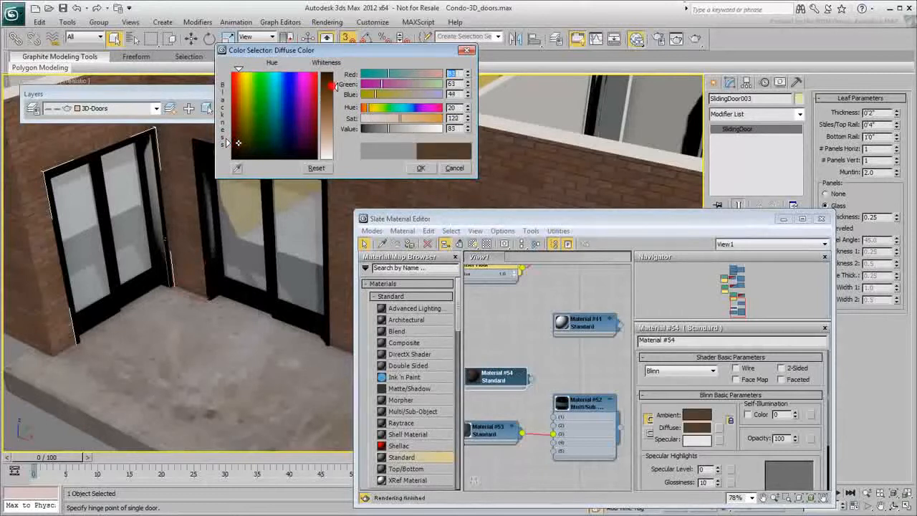
pyautogui.click(421, 168)
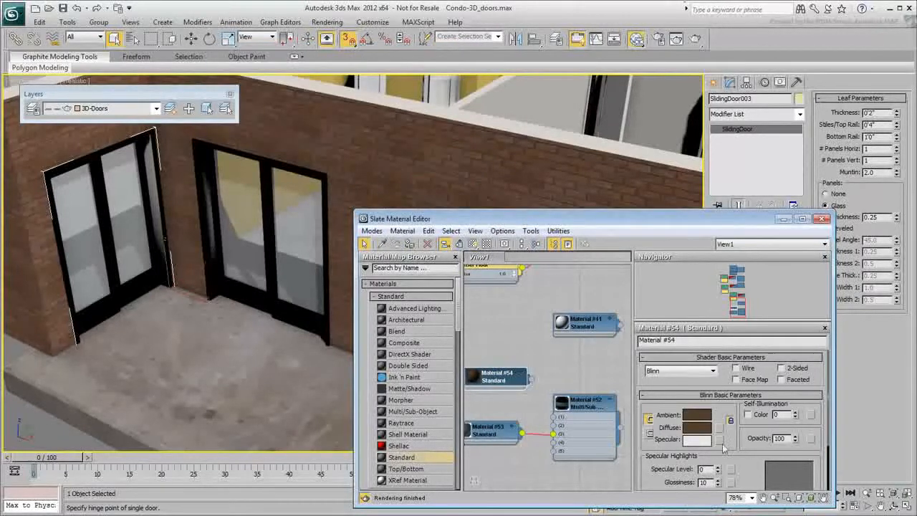
pyautogui.moveTo(717, 470); pyautogui.dragTo(714, 403)
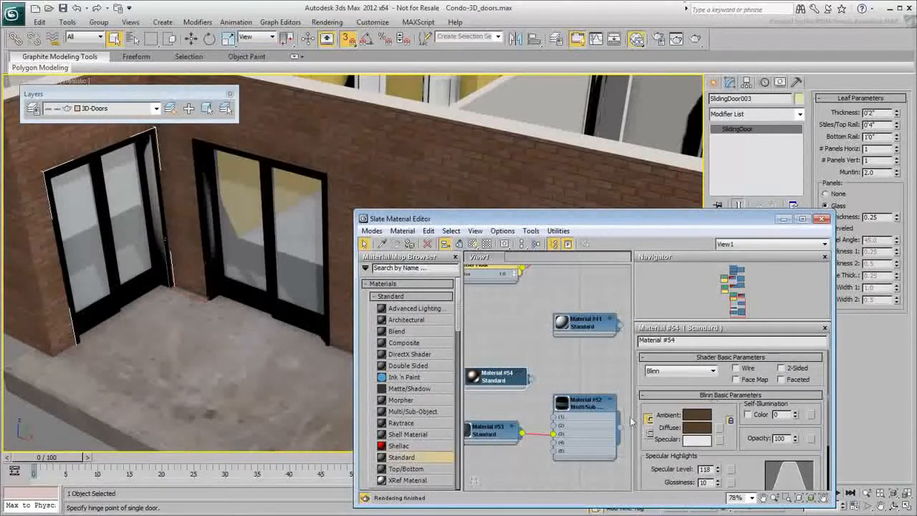
# Step: Wire the brown material into slots 1, 2, 4 and 5 of the Multi/Sub-Object material, and close the material editor
pyautogui.moveTo(531, 378); pyautogui.dragTo(553, 416)
pyautogui.moveTo(532, 379); pyautogui.dragTo(553, 425)
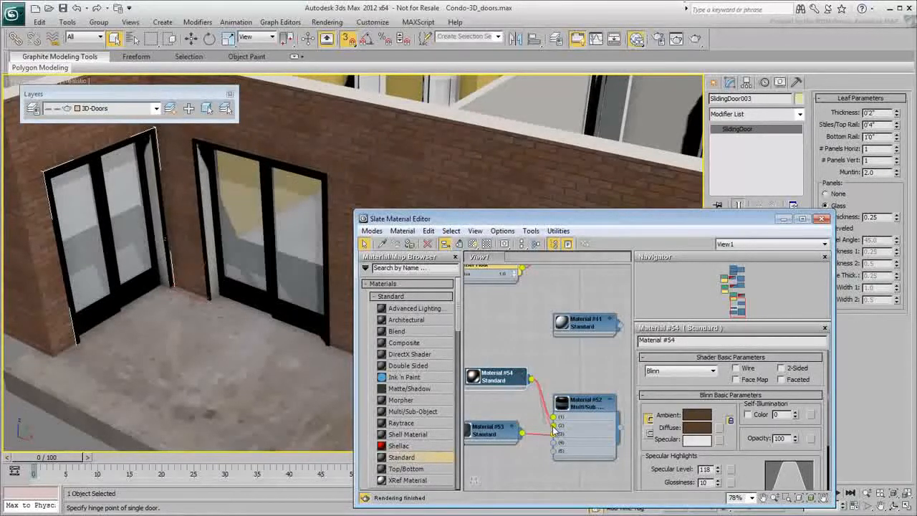
pyautogui.moveTo(532, 379); pyautogui.dragTo(555, 452)
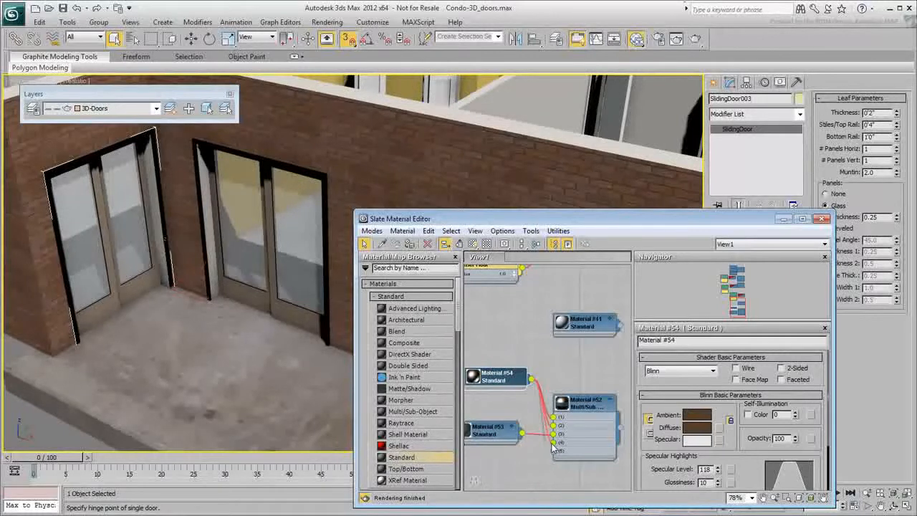
pyautogui.moveTo(531, 379); pyautogui.dragTo(553, 451)
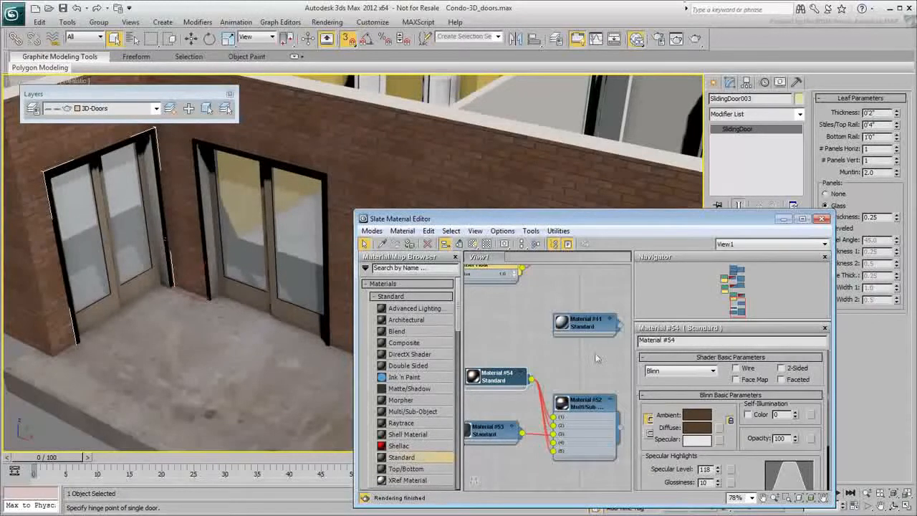
pyautogui.click(822, 218)
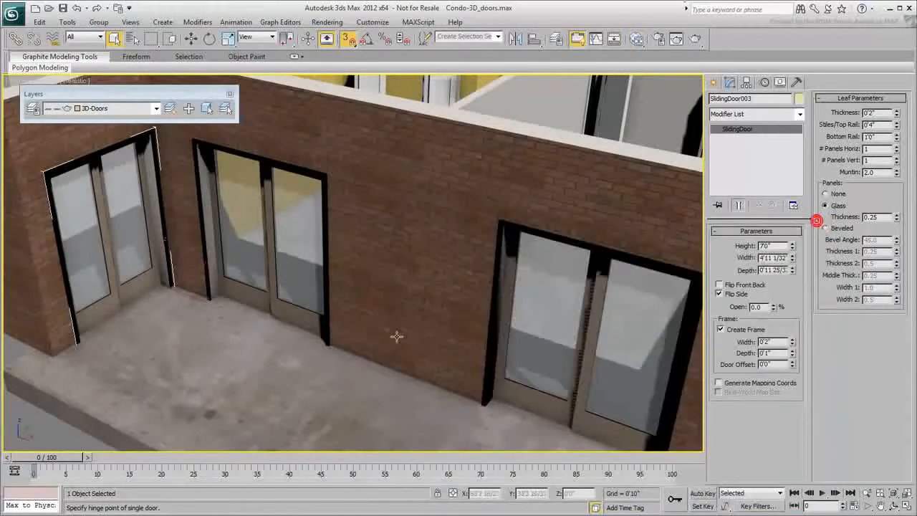
# Step: Examine the frames and glass of the three patio sliding doors from several angles and from farther back
pyautogui.click(291, 269)
pyautogui.keyDown('alt'); pyautogui.moveTo(444, 293); pyautogui.dragTo(545, 324, button='middle'); pyautogui.keyUp('alt')
pyautogui.click(545, 324)
pyautogui.keyDown('alt'); pyautogui.moveTo(403, 280); pyautogui.dragTo(422, 265, button='middle'); pyautogui.keyUp('alt')
pyautogui.click(146, 218)
pyautogui.keyDown('alt'); pyautogui.moveTo(147, 218); pyautogui.dragTo(298, 247, button='middle'); pyautogui.keyUp('alt')
pyautogui.scroll(-5, 357, 277)
pyautogui.keyDown('alt'); pyautogui.moveTo(357, 277); pyautogui.dragTo(315, 347, button='middle'); pyautogui.keyUp('alt')
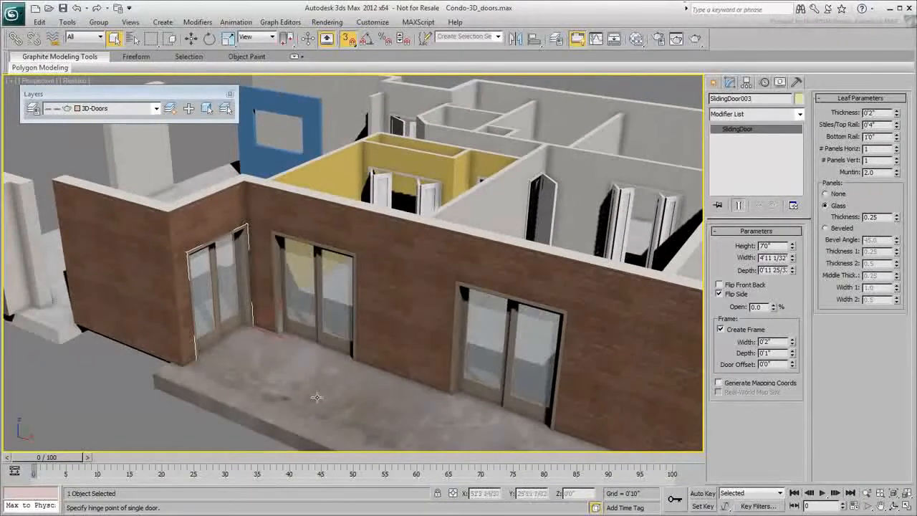